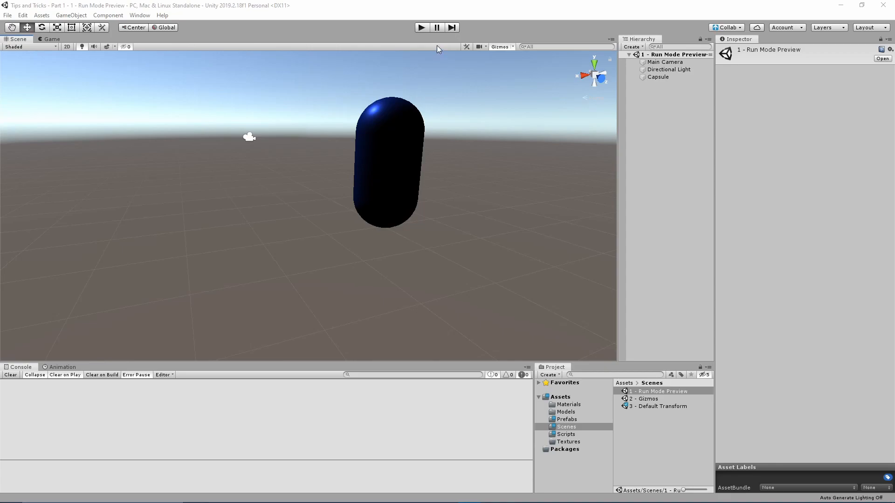
# Run the scene and scale the capsule to about 2.65 in X, 2.52 in Y and 12.41 in Z
pyautogui.click(421, 28)
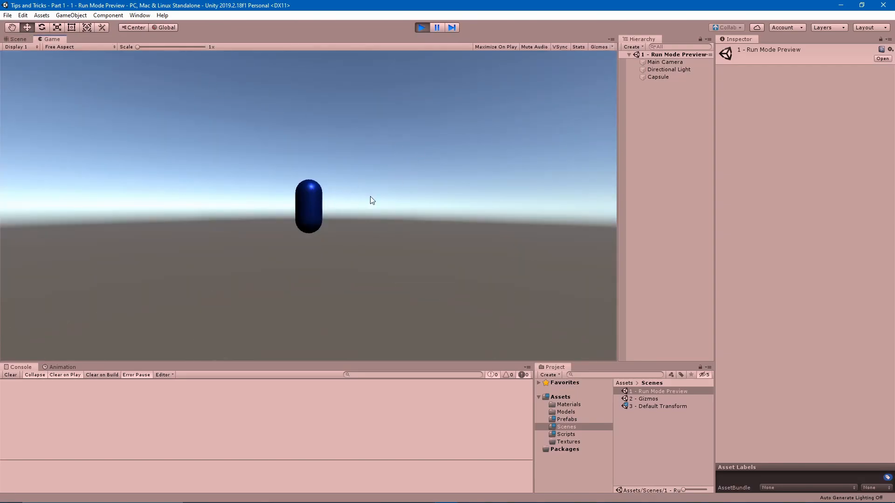
pyautogui.click(654, 76)
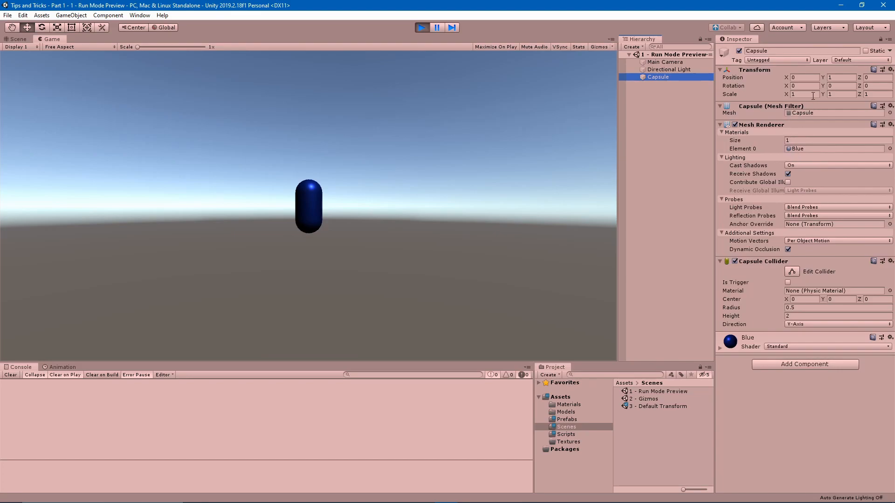
pyautogui.moveTo(784, 94)
pyautogui.mouseDown()
pyautogui.moveTo(892, 95)
pyautogui.moveTo(36, 102)
pyautogui.moveTo(155, 108)
pyautogui.mouseUp()
pyautogui.click(832, 93)
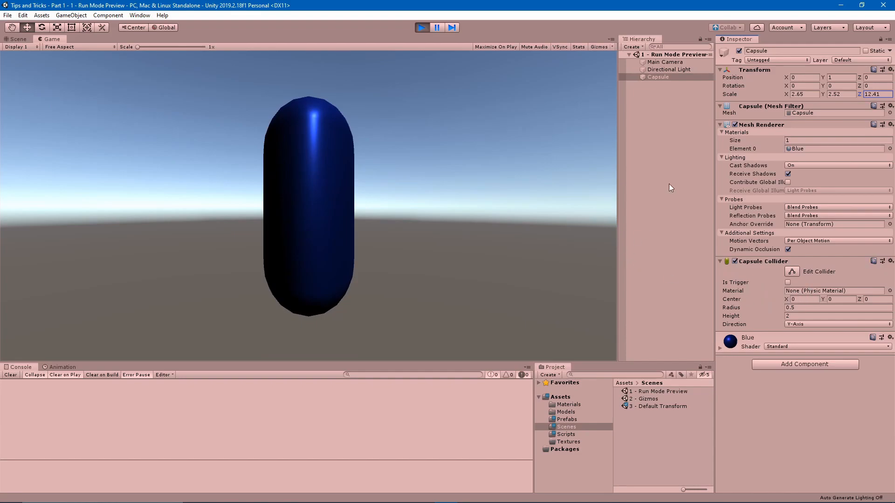
# In the Scene view, enlarge the capsule's collider to a radius of about 1.14 and shift its center to Y 3.2
pyautogui.click(19, 39)
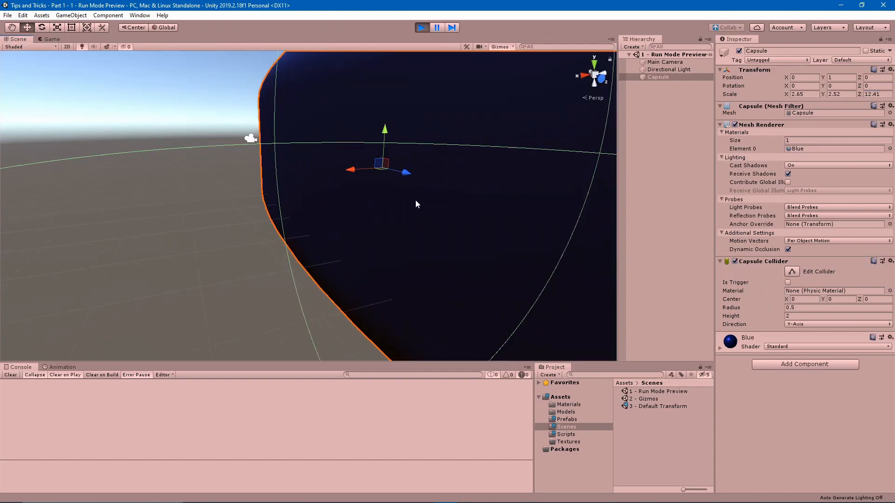
pyautogui.press('f')
pyautogui.keyDown('alt'); pyautogui.moveTo(497, 227); pyautogui.dragTo(447, 261); pyautogui.keyUp('alt')
pyautogui.click(792, 271)
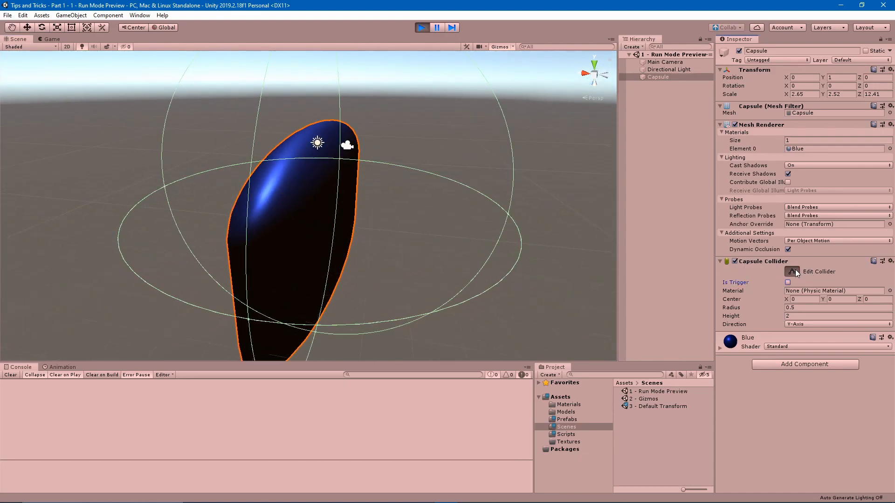
pyautogui.scroll(-5, 465, 214)
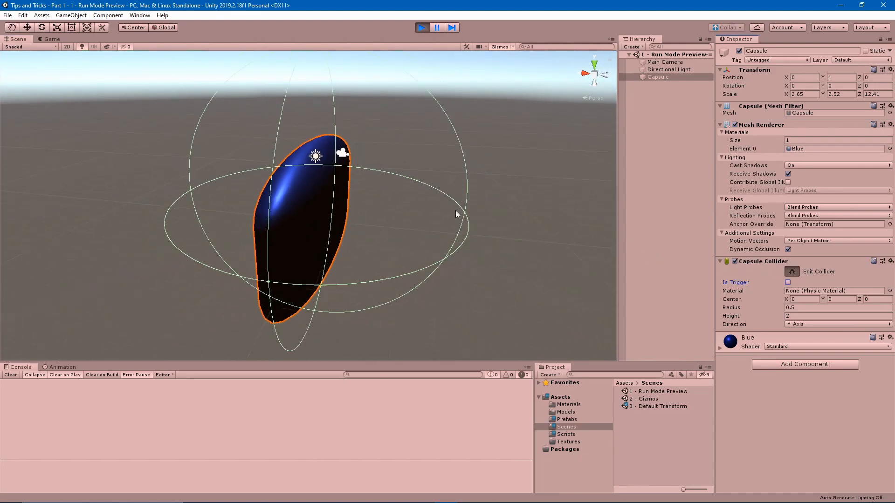
pyautogui.moveTo(314, 95); pyautogui.dragTo(427, 60)
pyautogui.moveTo(774, 310); pyautogui.dragTo(870, 301)
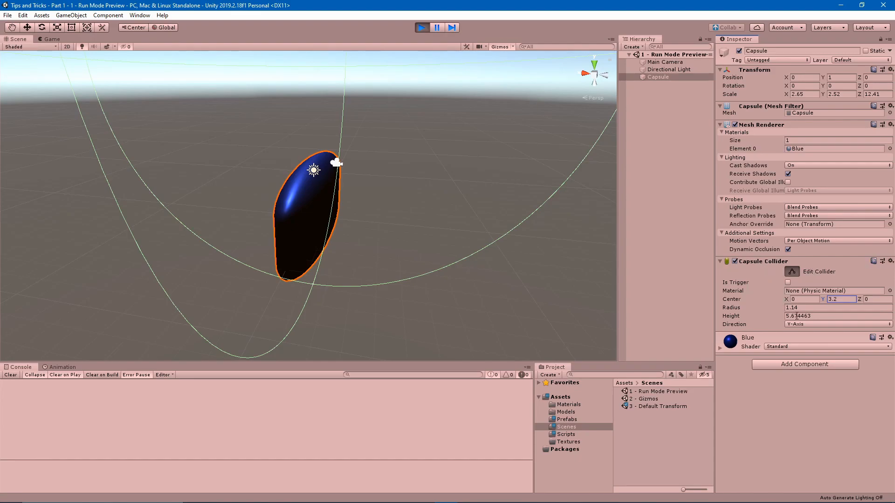
# Orient the capsule collider along the X-Axis, with a height of about 5.25 and a radius of about 0.57
pyautogui.click(800, 324)
pyautogui.click(801, 334)
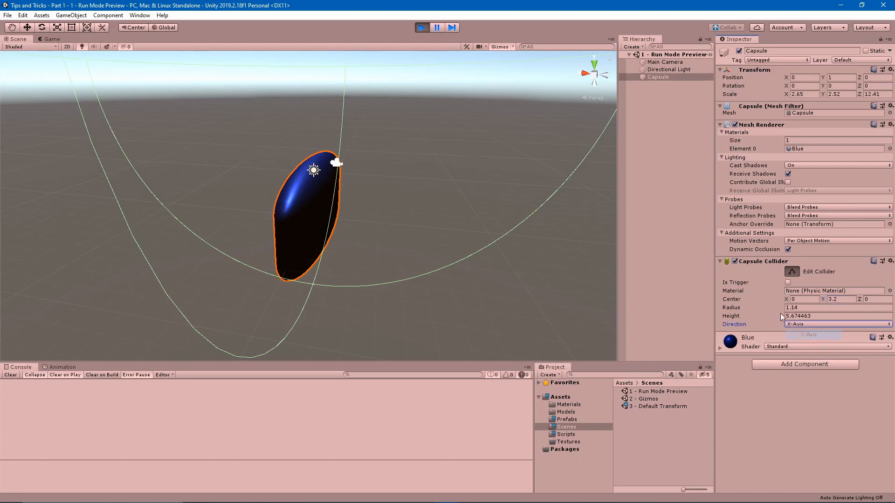
pyautogui.moveTo(777, 321); pyautogui.dragTo(740, 305)
pyautogui.scroll(-7, 479, 245)
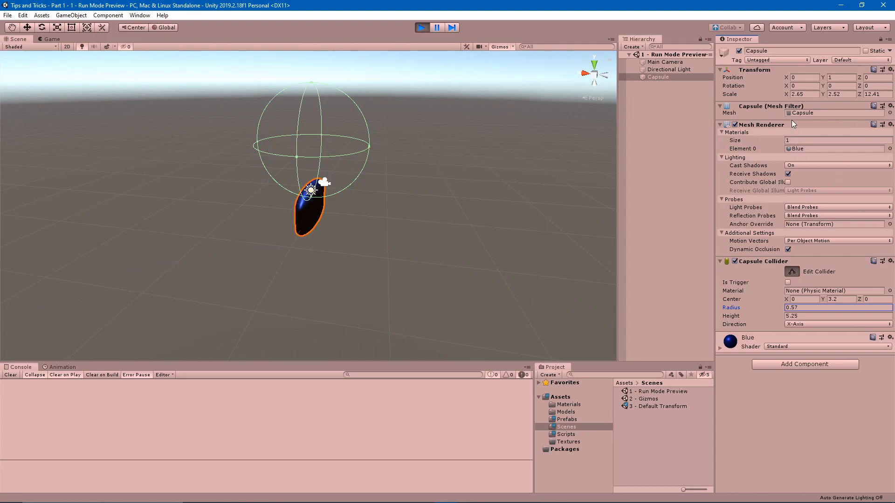
# Raise the capsule to about Y 4.24 with a Y rotation of about 0.67, and stop the running scene
pyautogui.moveTo(824, 86); pyautogui.dragTo(839, 78)
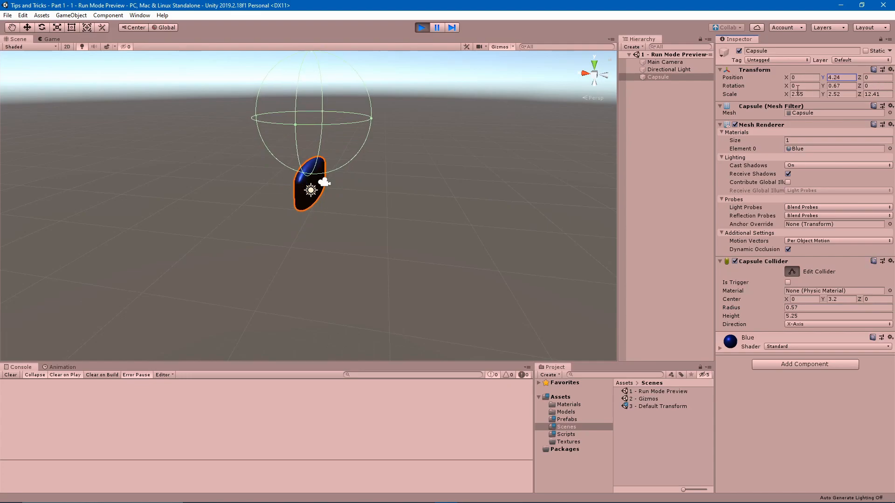
pyautogui.click(422, 28)
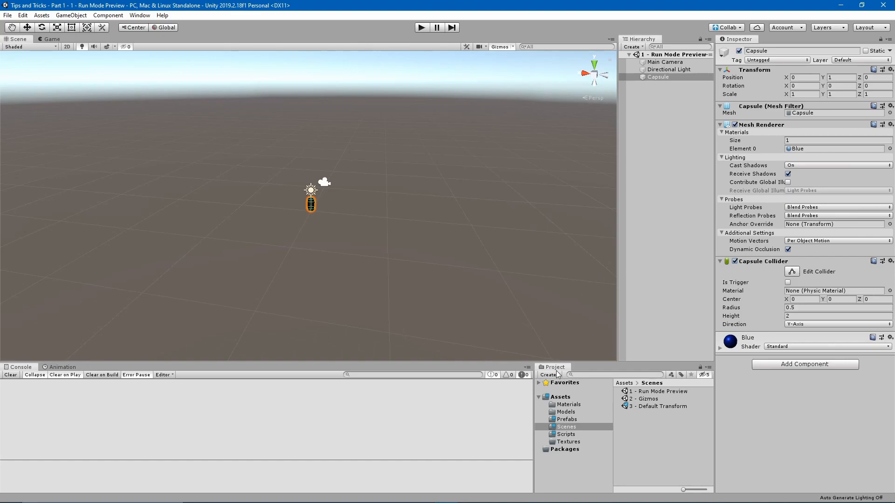
# Run the scene again and change the albedo color of the capsule's Blue material to green 04E717
pyautogui.click(421, 28)
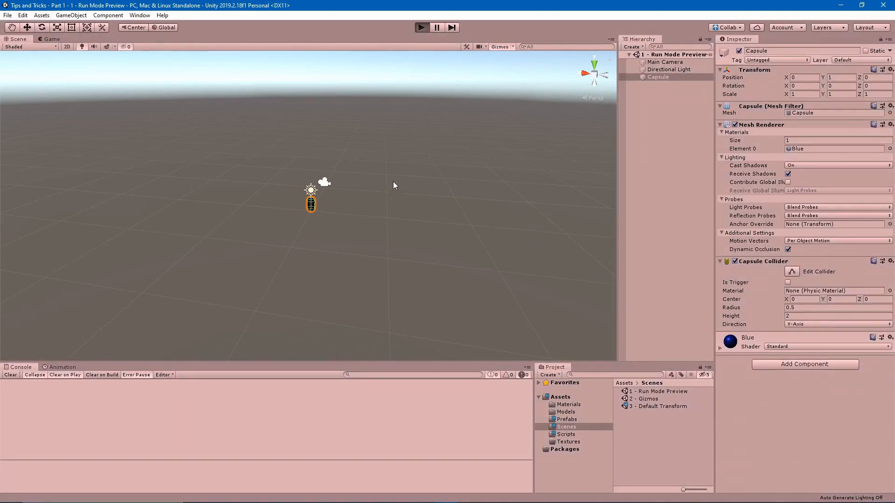
pyautogui.click(22, 39)
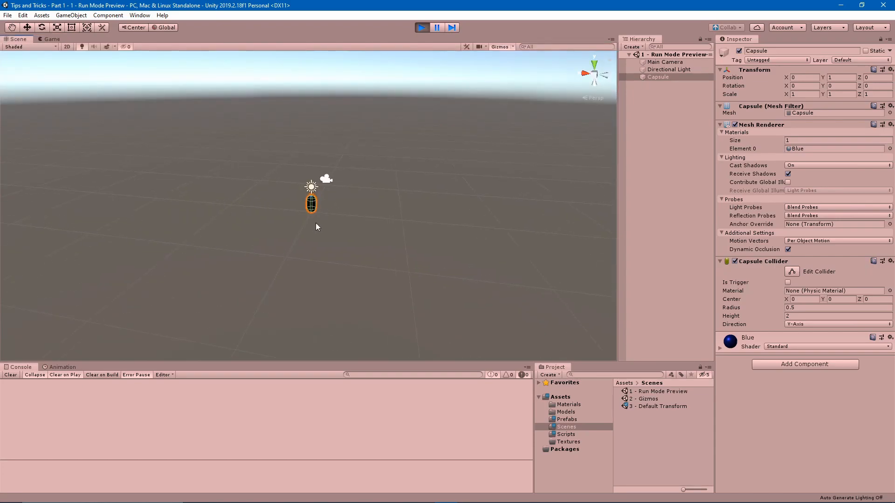
pyautogui.scroll(10, 323, 212)
pyautogui.scroll(-3, 422, 209)
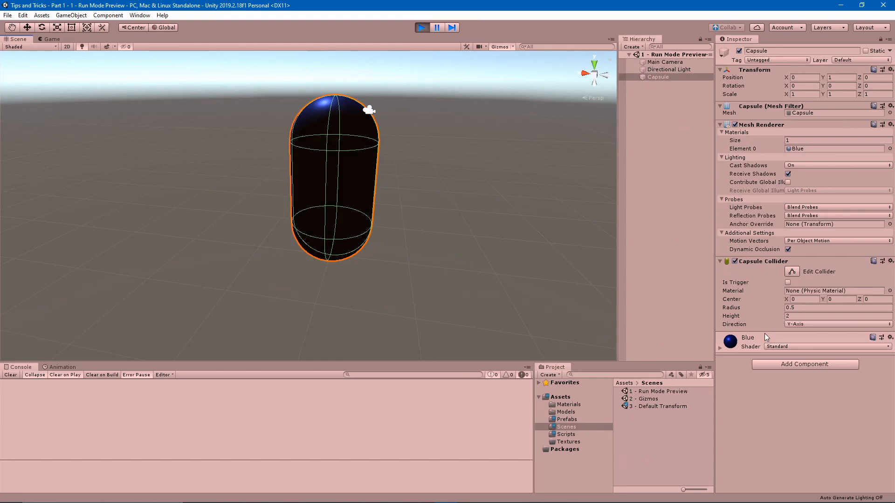
pyautogui.click(724, 352)
pyautogui.click(792, 378)
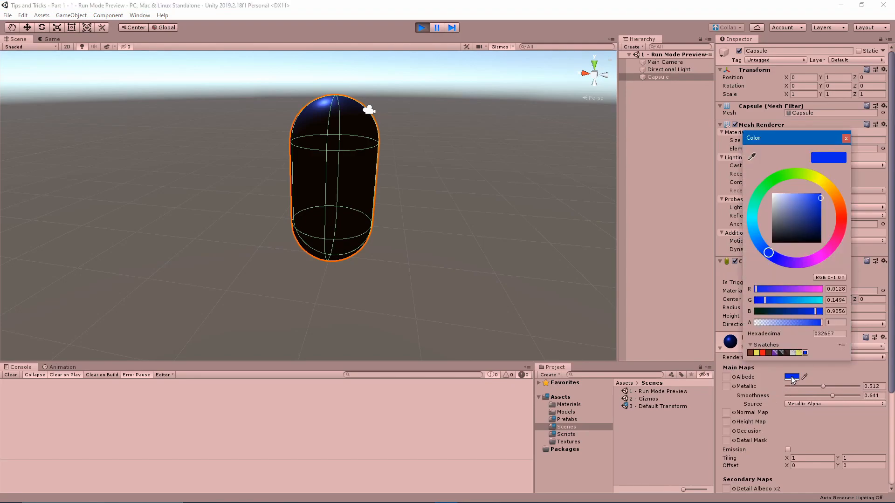
pyautogui.click(770, 181)
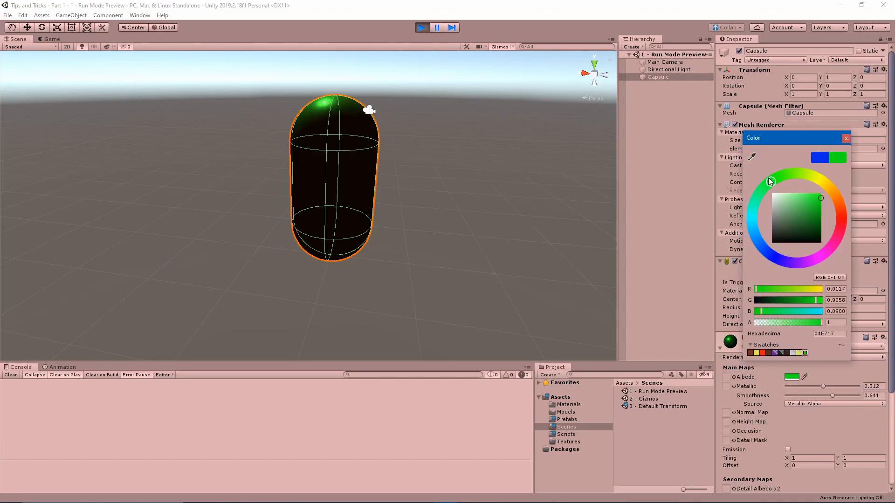
pyautogui.click(637, 182)
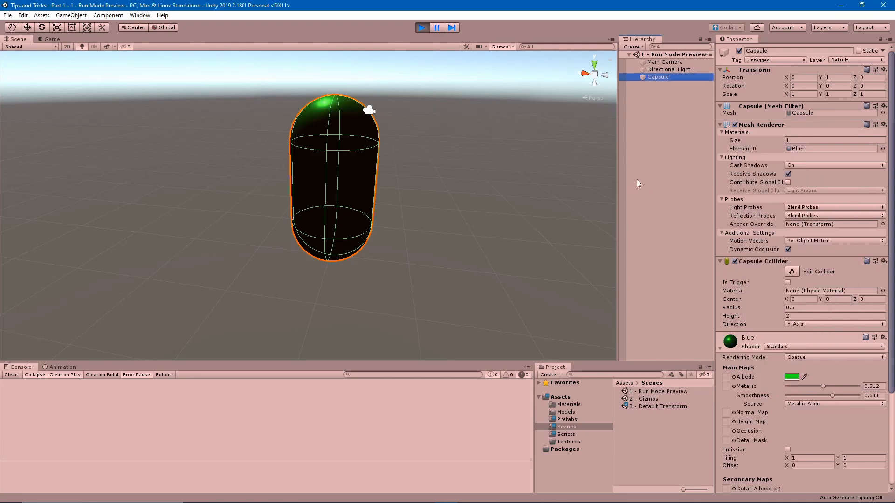
# Stop the running scene and undo the color change of the Blue material
pyautogui.click(421, 28)
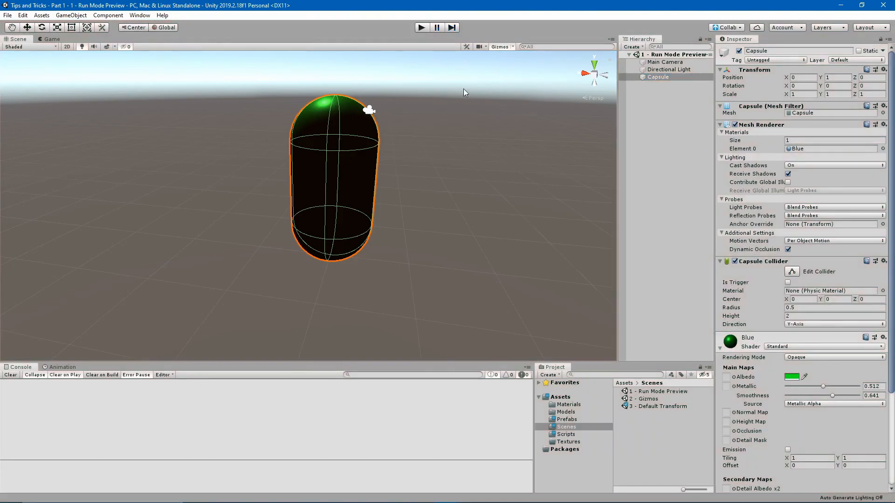
pyautogui.click(22, 15)
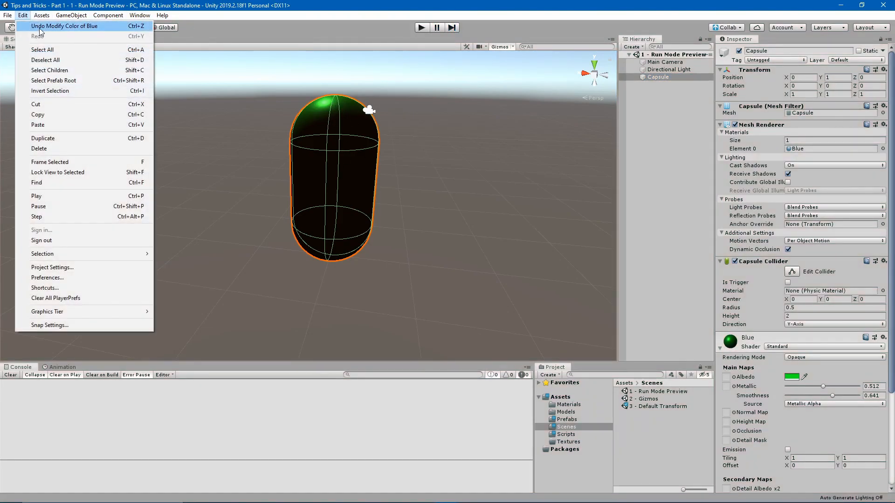
pyautogui.click(41, 26)
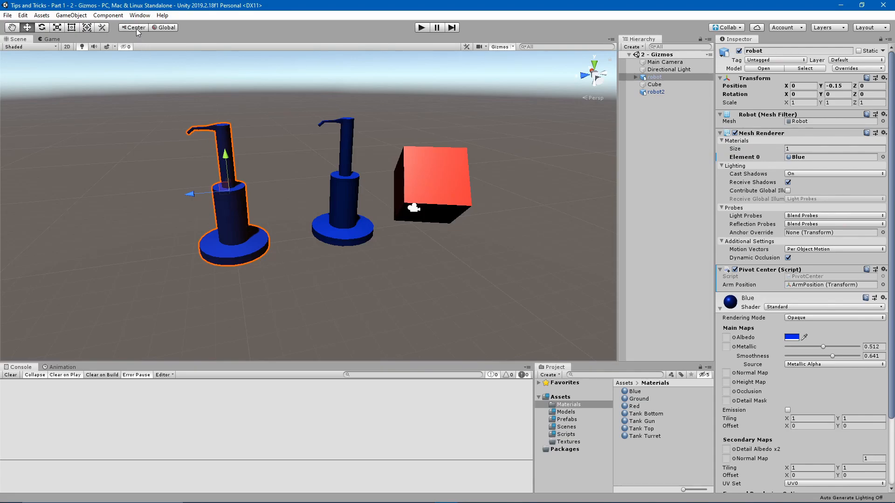
# Compare where the move gizmo sits on robot and robot2 in Center mode
pyautogui.click(344, 223)
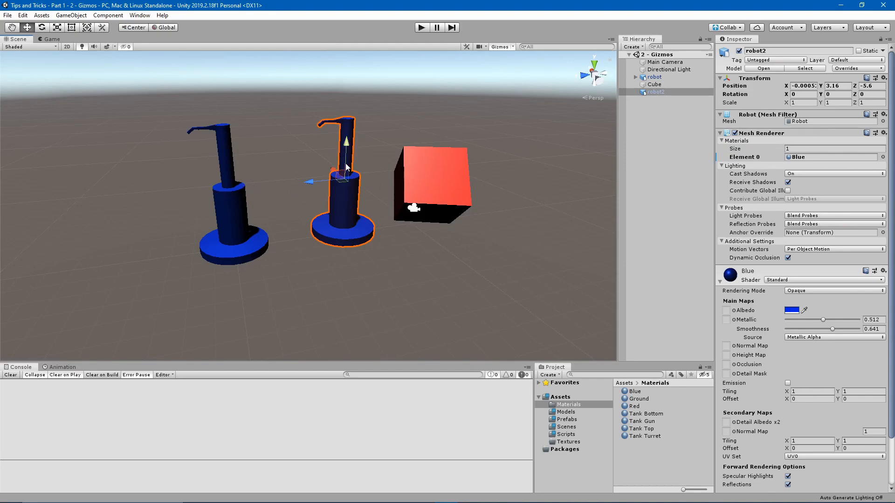
pyautogui.click(249, 193)
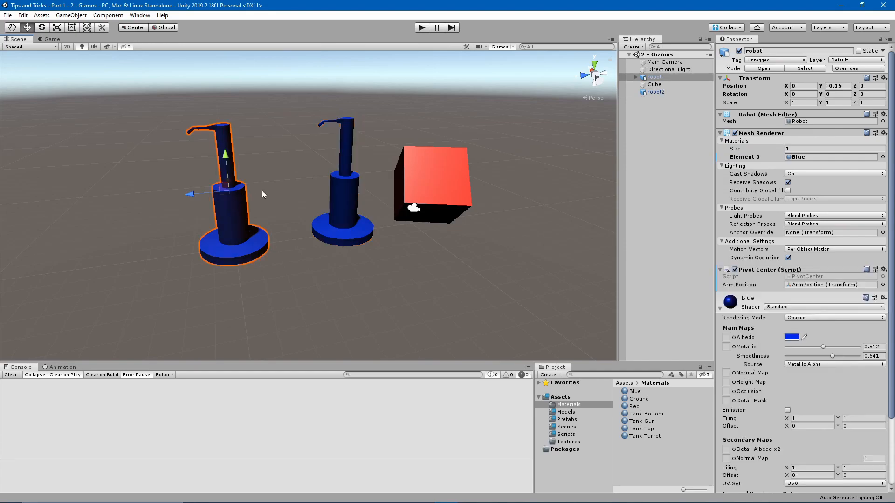
pyautogui.click(350, 190)
pyautogui.click(246, 199)
# Switch the gizmo placement to Pivot and lower robot2 to about Y 2.95
pyautogui.click(134, 28)
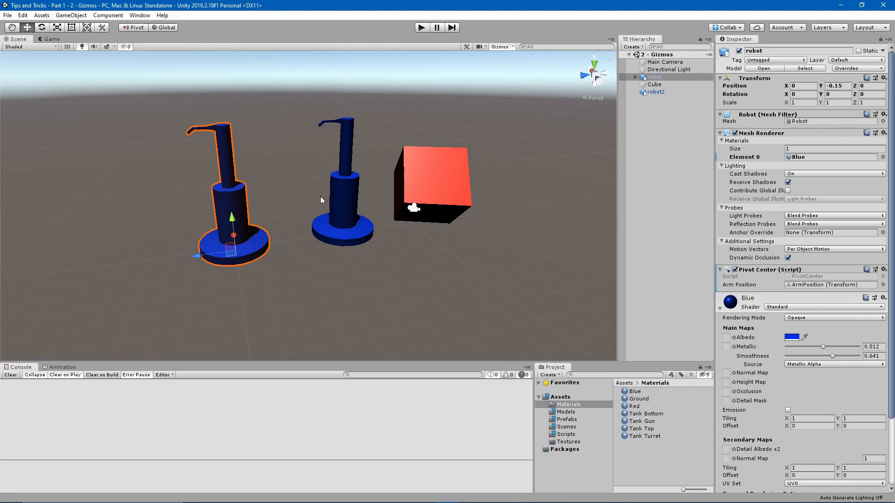
pyautogui.click(346, 197)
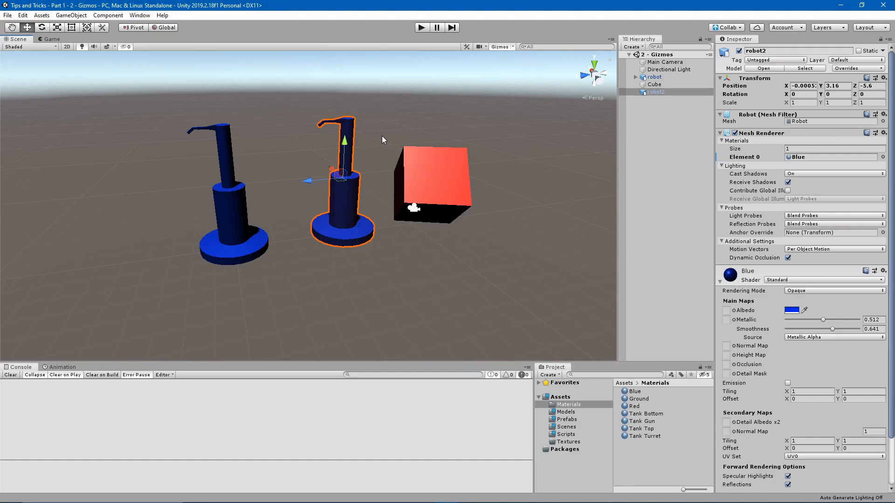
pyautogui.moveTo(347, 138)
pyautogui.mouseDown()
pyautogui.moveTo(346, 150)
pyautogui.moveTo(345, 106)
pyautogui.moveTo(343, 148)
pyautogui.mouseUp()
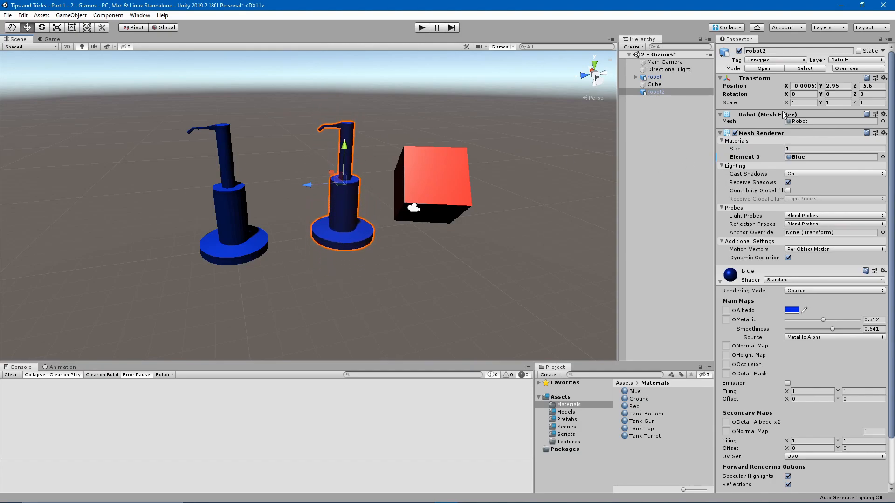
# Try stretching robot2 vertically to a Y scale of about 2.17
pyautogui.moveTo(787, 102); pyautogui.dragTo(838, 104)
pyautogui.hotkey('ctrl', 'z')
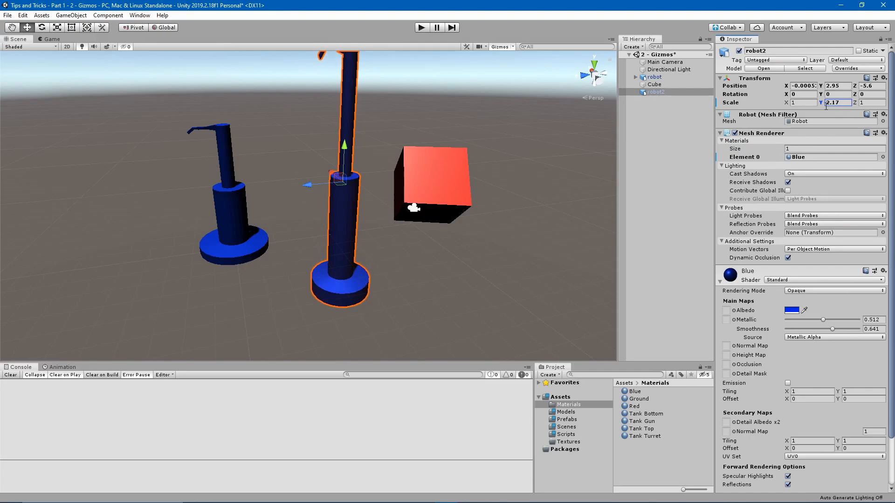
pyautogui.hotkey('ctrl', 'z')
# Rotate robot about its pivot to about -6.51 in X and -0.08 in Y
pyautogui.click(228, 191)
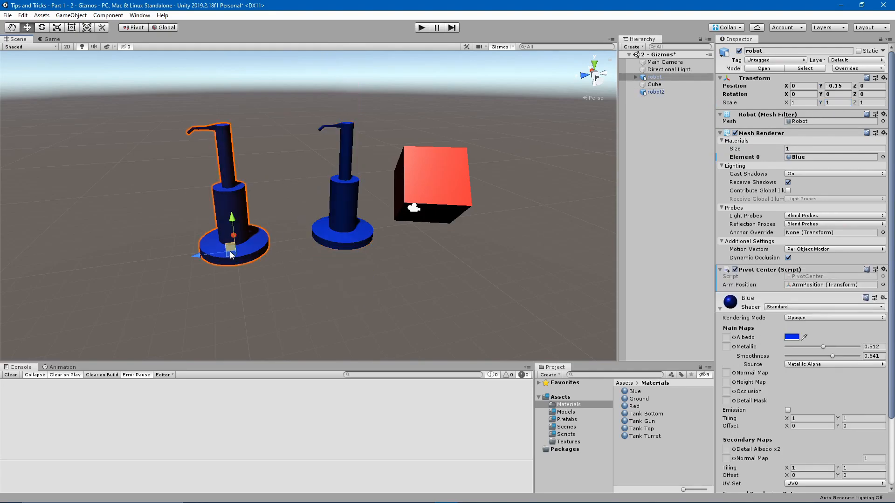
pyautogui.moveTo(822, 107)
pyautogui.mouseDown()
pyautogui.moveTo(853, 106)
pyautogui.moveTo(828, 109)
pyautogui.mouseUp()
pyautogui.moveTo(822, 95); pyautogui.dragTo(326, 197)
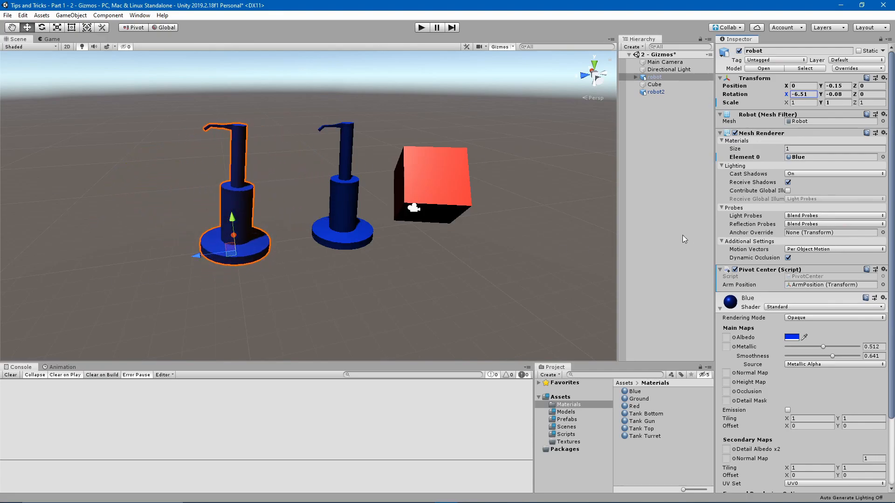
# Tilt robot2 to an X rotation of about -35.28 and robot to about 24.84
pyautogui.click(327, 197)
pyautogui.click(343, 205)
pyautogui.moveTo(781, 89); pyautogui.dragTo(237, 189)
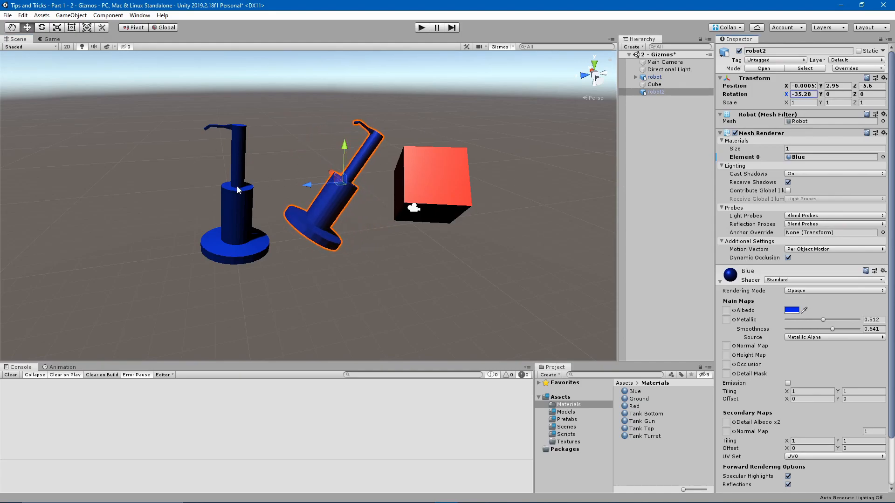
pyautogui.click(237, 190)
pyautogui.moveTo(787, 94); pyautogui.dragTo(391, 135)
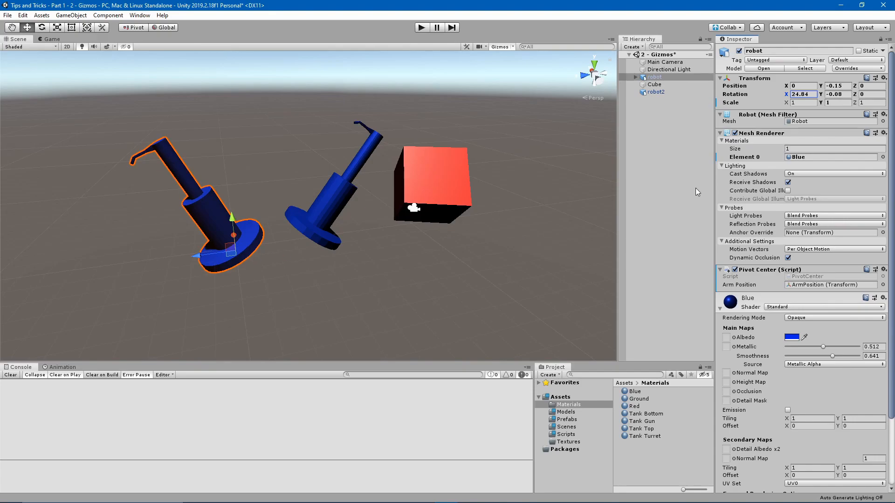
# Expand robot's children and try hiding its mesh by disabling the Mesh Renderer
pyautogui.click(635, 77)
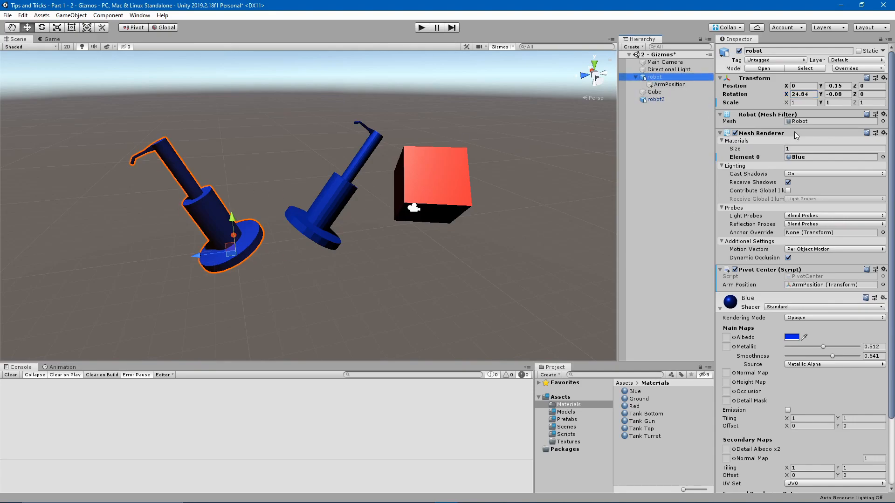
pyautogui.click(734, 133)
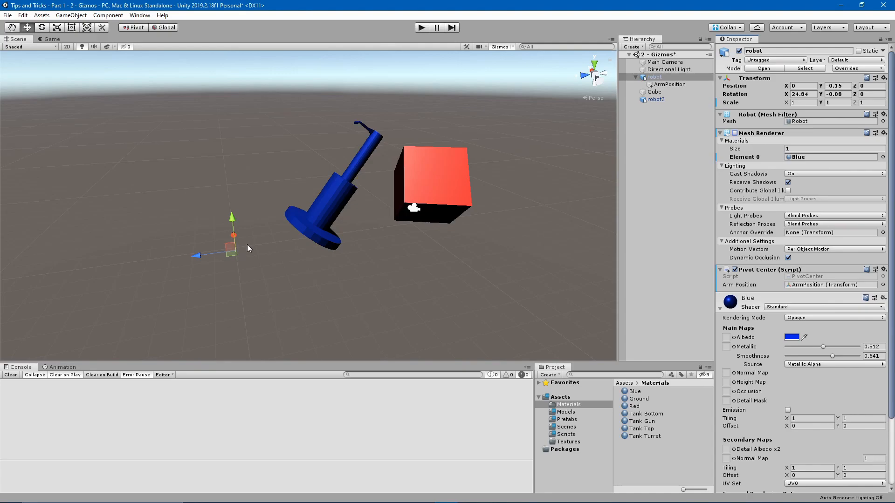
pyautogui.hotkey('ctrl', 'z')
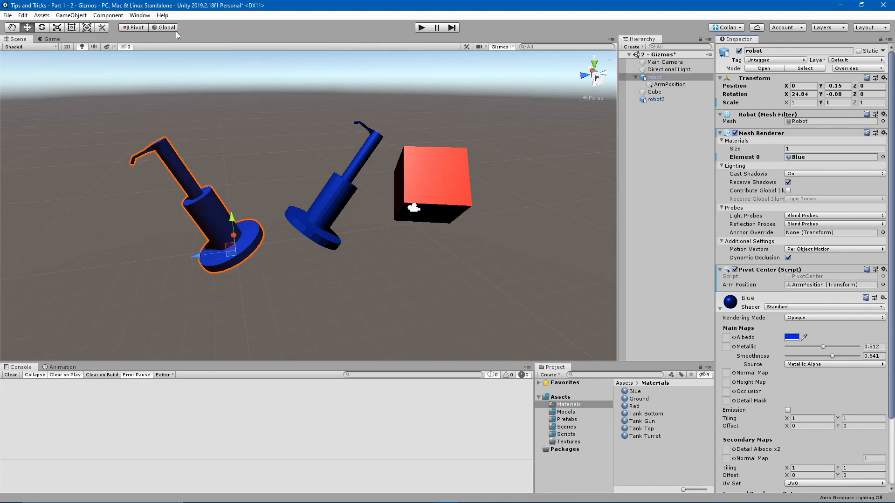
# Compare the tilted robot's gizmo in Local and Global orientation, and select the red cube in Global mode
pyautogui.click(160, 28)
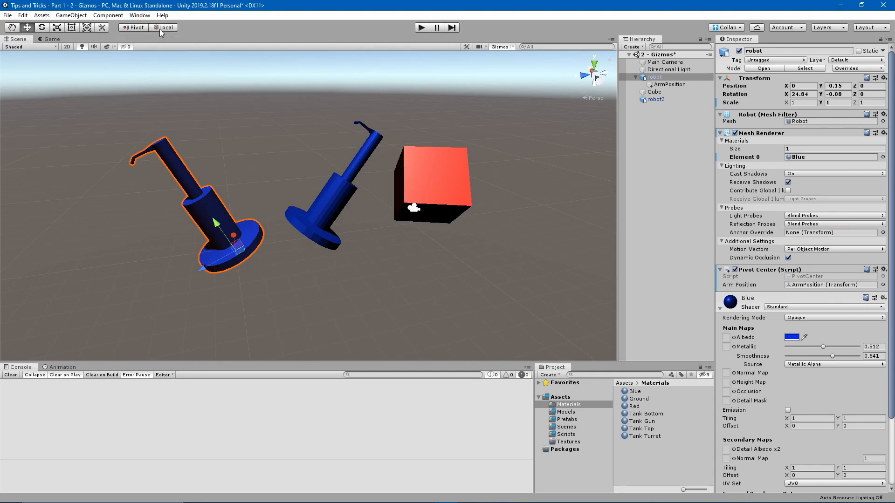
pyautogui.click(158, 29)
pyautogui.click(158, 29)
pyautogui.click(175, 29)
pyautogui.click(441, 161)
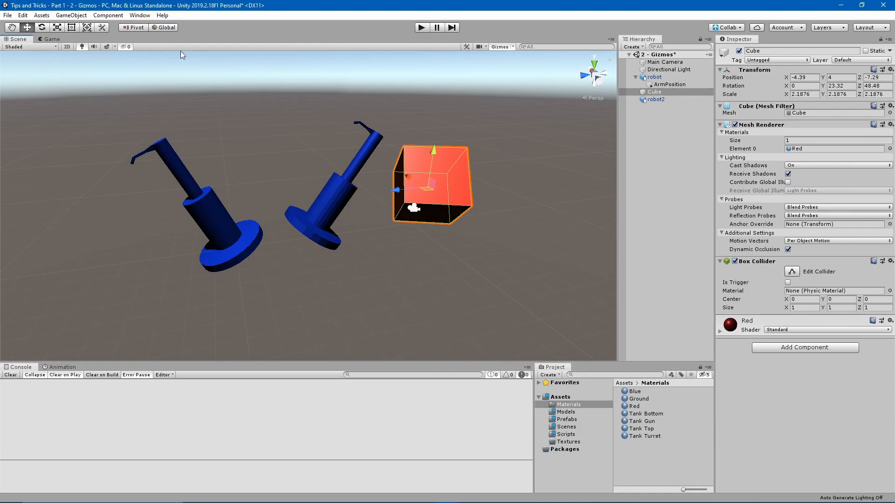
# Switch to Local orientation and move the red cube along its local Z axis to about X -4.51, Z -7.56
pyautogui.click(163, 28)
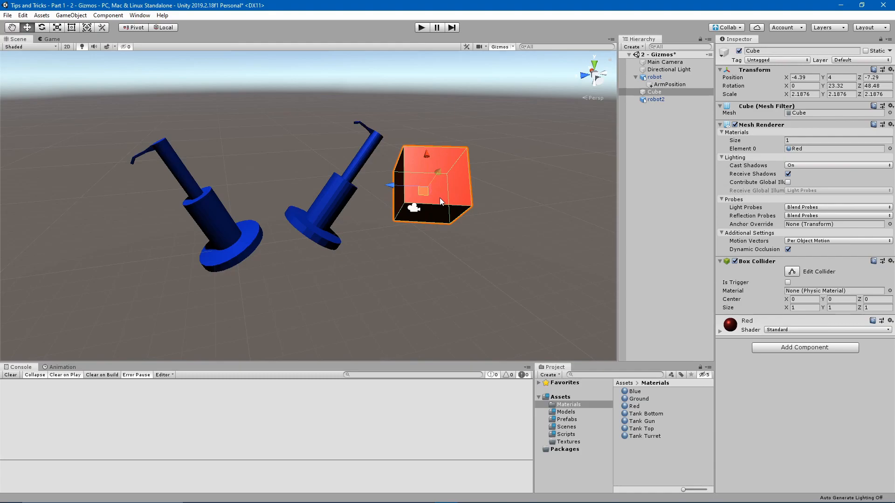
pyautogui.moveTo(375, 254); pyautogui.dragTo(401, 273)
pyautogui.click(440, 186)
pyautogui.moveTo(395, 235); pyautogui.dragTo(458, 258)
pyautogui.click(455, 167)
pyautogui.keyDown('alt'); pyautogui.moveTo(487, 163); pyautogui.dragTo(328, 160); pyautogui.keyUp('alt')
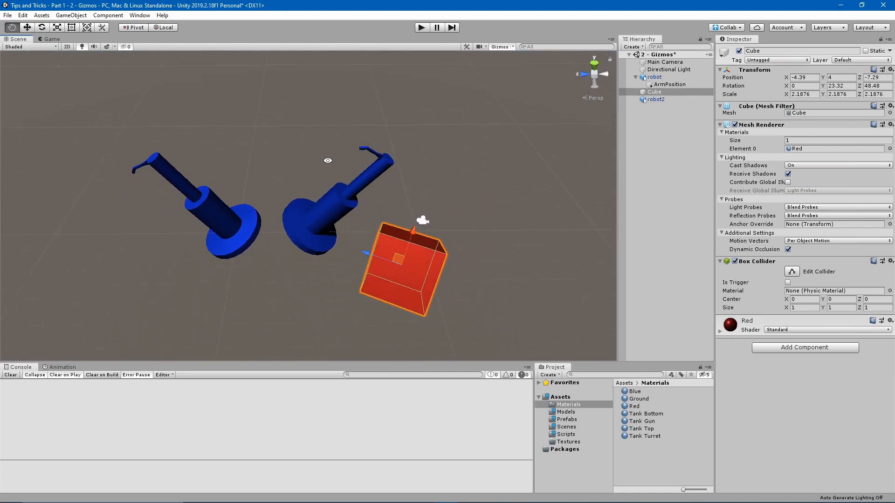
pyautogui.moveTo(359, 252); pyautogui.dragTo(377, 266)
# Switch to Global orientation and move the red cube along the world Z axis to about -6.38
pyautogui.click(167, 28)
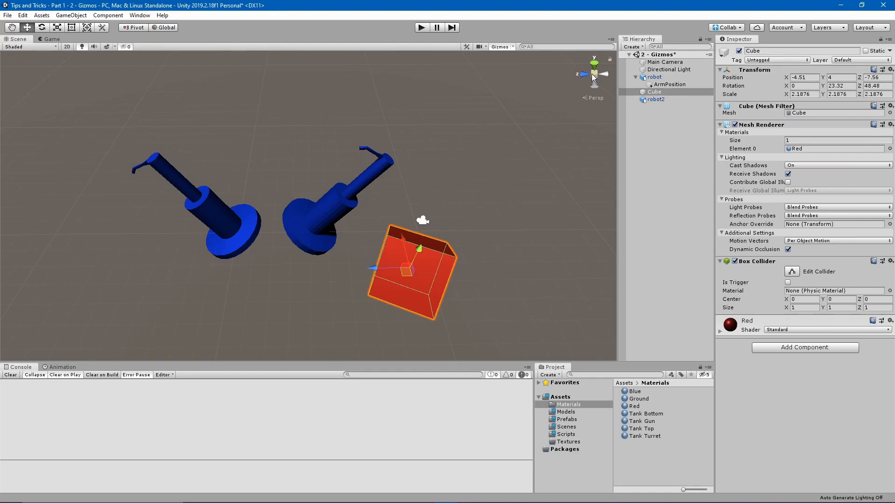
pyautogui.keyDown('alt'); pyautogui.moveTo(550, 156); pyautogui.dragTo(547, 90); pyautogui.keyUp('alt')
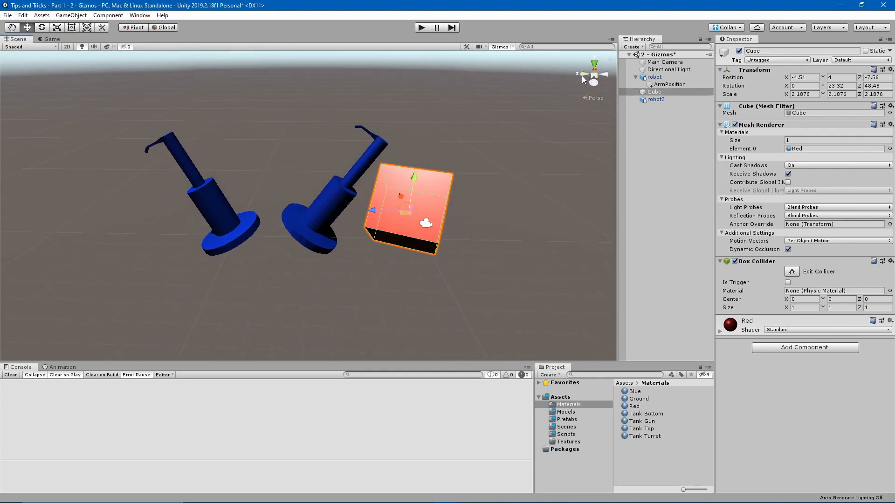
pyautogui.keyDown('alt'); pyautogui.moveTo(493, 152); pyautogui.dragTo(478, 174); pyautogui.keyUp('alt')
pyautogui.keyDown('alt'); pyautogui.moveTo(287, 150); pyautogui.dragTo(410, 217); pyautogui.keyUp('alt')
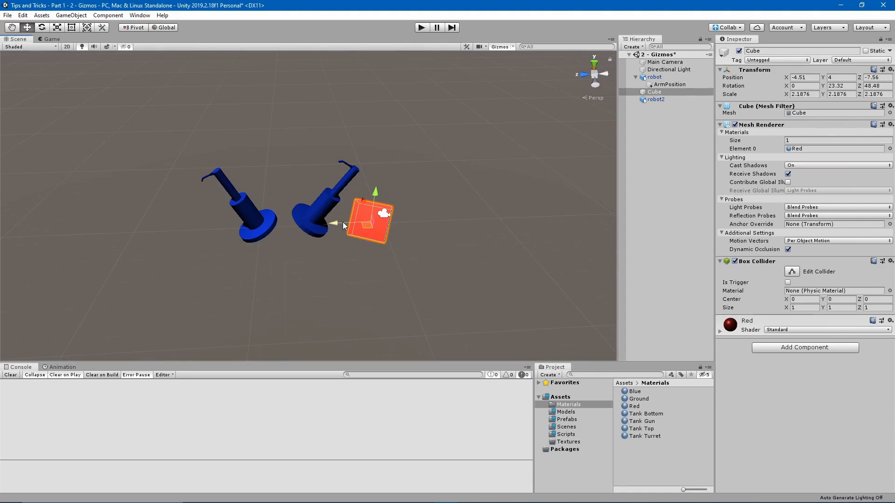
pyautogui.moveTo(331, 228)
pyautogui.mouseDown()
pyautogui.moveTo(290, 226)
pyautogui.moveTo(342, 232)
pyautogui.moveTo(325, 232)
pyautogui.mouseUp()
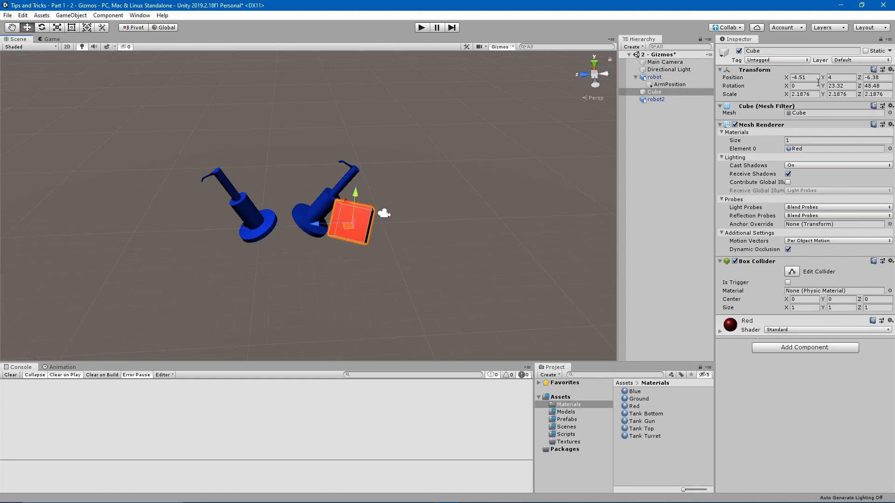
# Set the gizmo to Local orientation and rotate the cube around Y to about 252.1
pyautogui.moveTo(829, 85); pyautogui.dragTo(256, 228)
pyautogui.click(167, 28)
pyautogui.moveTo(823, 86); pyautogui.dragTo(498, 298)
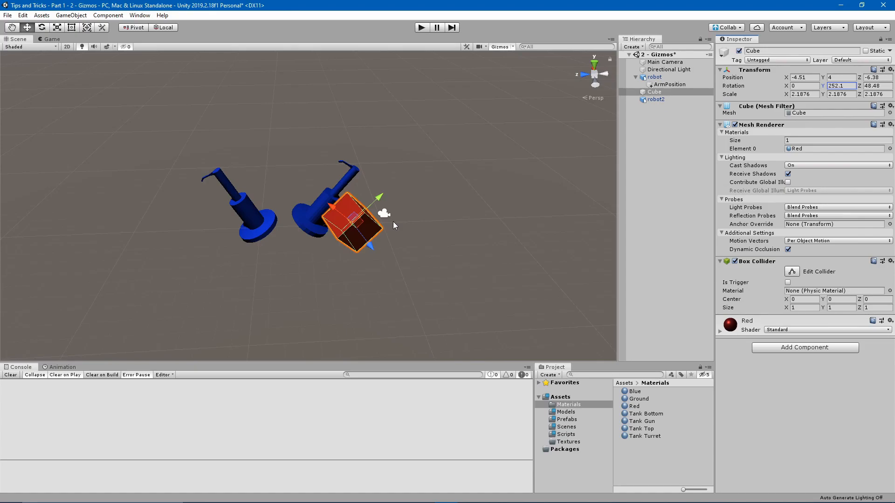
# In Global orientation, move the rotated cube along Z to about -6.78 and along Y to about 3.66
pyautogui.keyDown('alt'); pyautogui.moveTo(446, 243); pyautogui.dragTo(317, 108); pyautogui.keyUp('alt')
pyautogui.press('x')
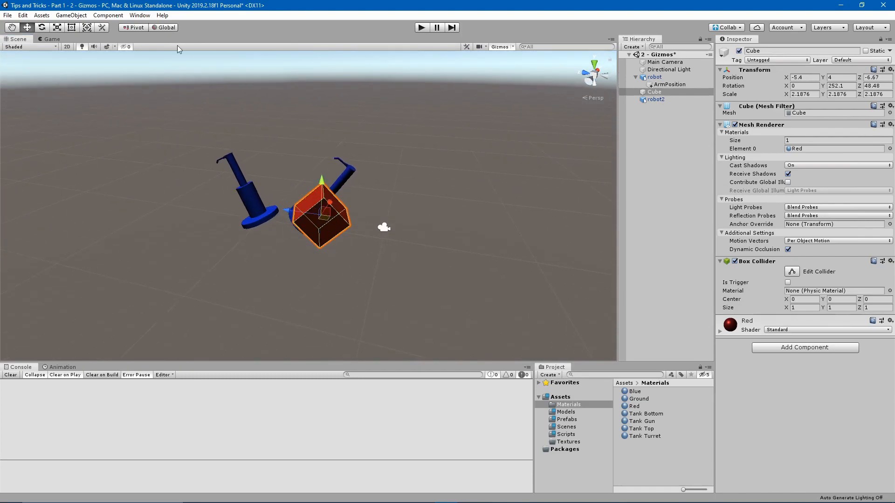
pyautogui.keyDown('alt'); pyautogui.moveTo(365, 254); pyautogui.dragTo(298, 252); pyautogui.keyUp('alt')
pyautogui.moveTo(266, 225); pyautogui.dragTo(309, 224)
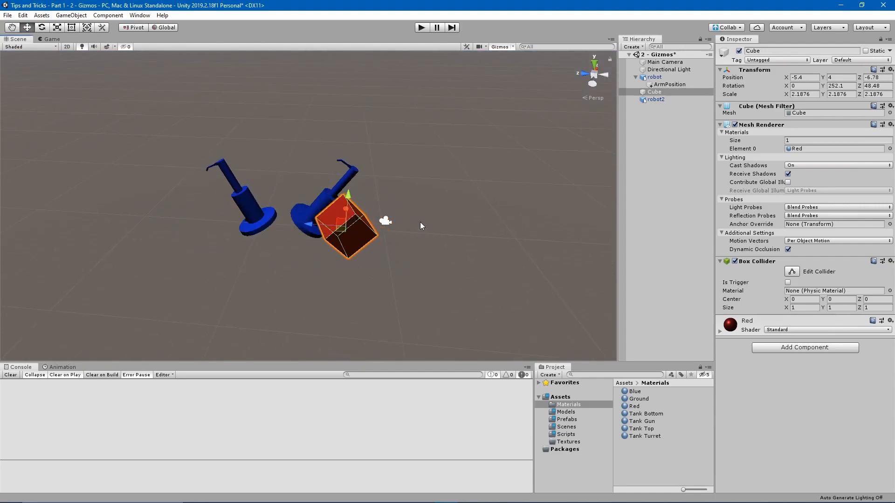
pyautogui.press('alt')
pyautogui.keyDown('alt'); pyautogui.moveTo(323, 265); pyautogui.dragTo(308, 141); pyautogui.keyUp('alt')
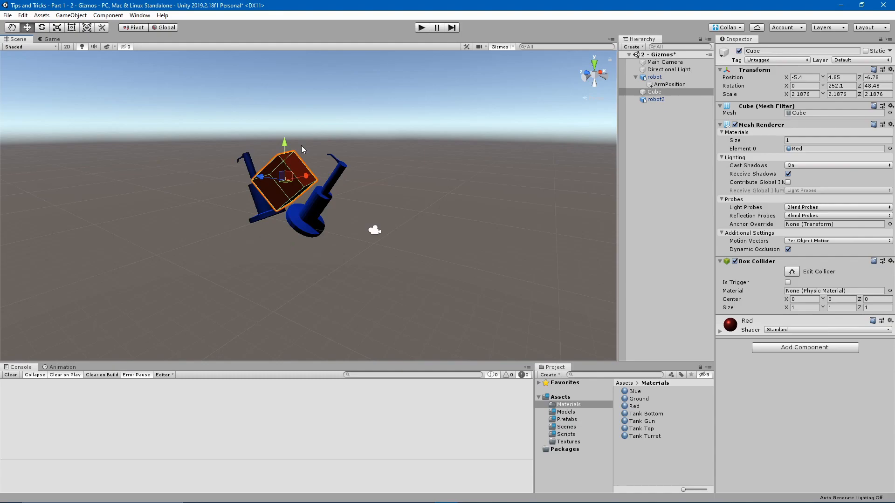
pyautogui.moveTo(287, 145); pyautogui.dragTo(302, 191)
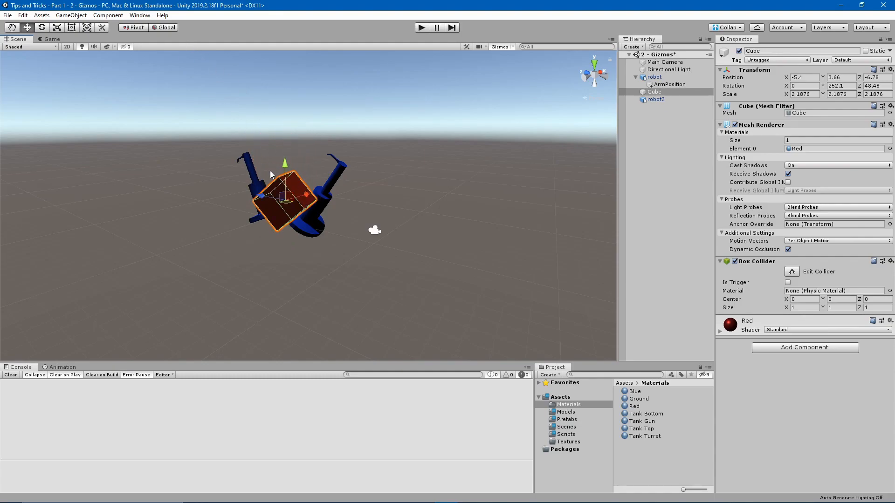
# Move the cube along its local Y axis to about -5.76, 2.61, -5.65, and compare its Local and Global gizmos
pyautogui.click(173, 27)
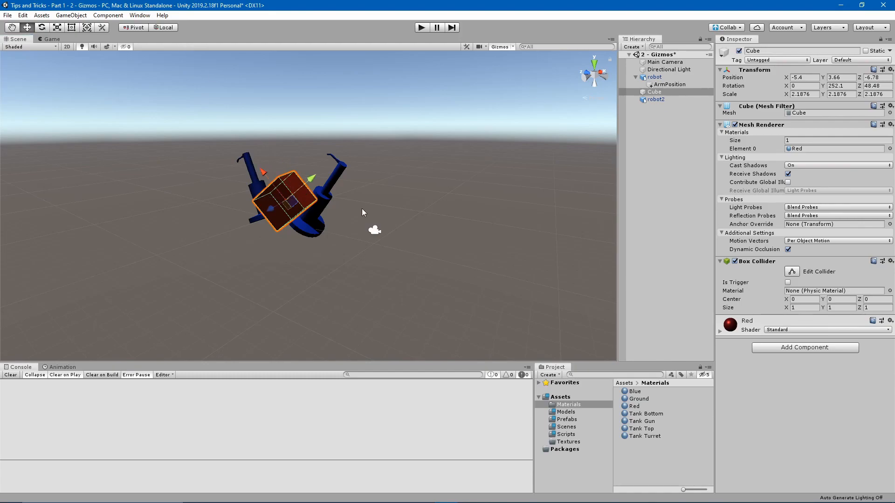
pyautogui.moveTo(311, 183); pyautogui.dragTo(293, 198)
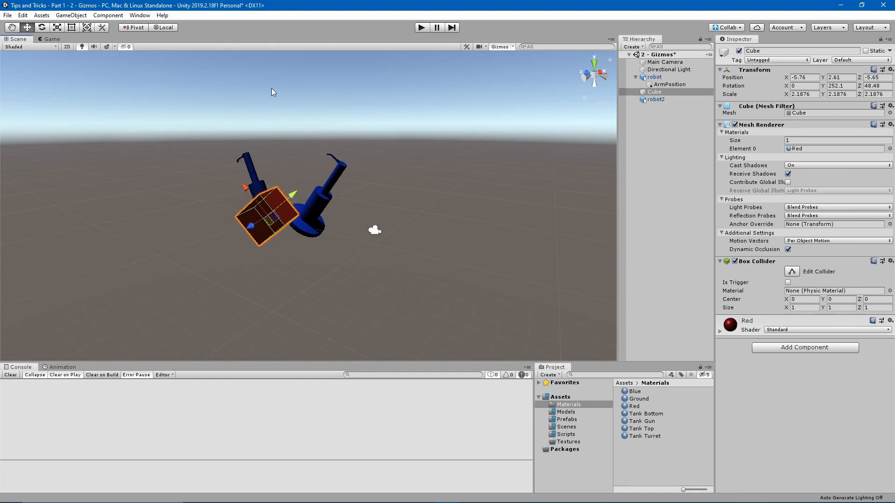
pyautogui.click(173, 27)
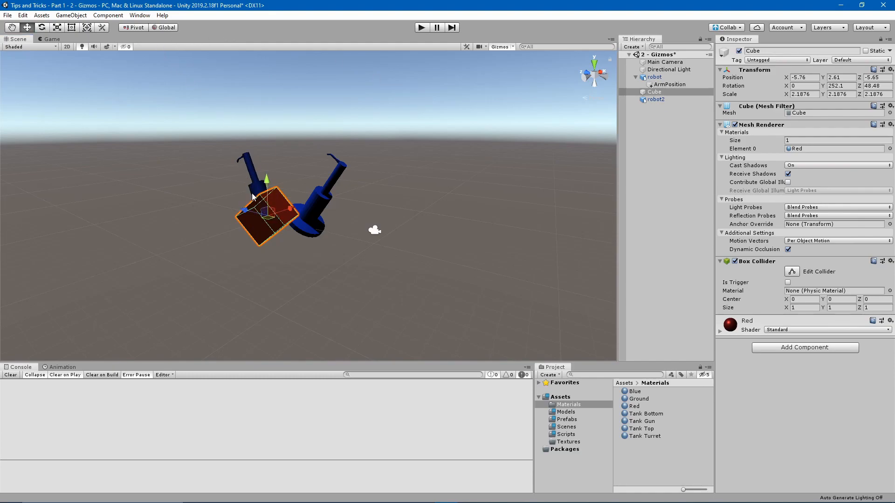
pyautogui.click(161, 29)
pyautogui.click(161, 29)
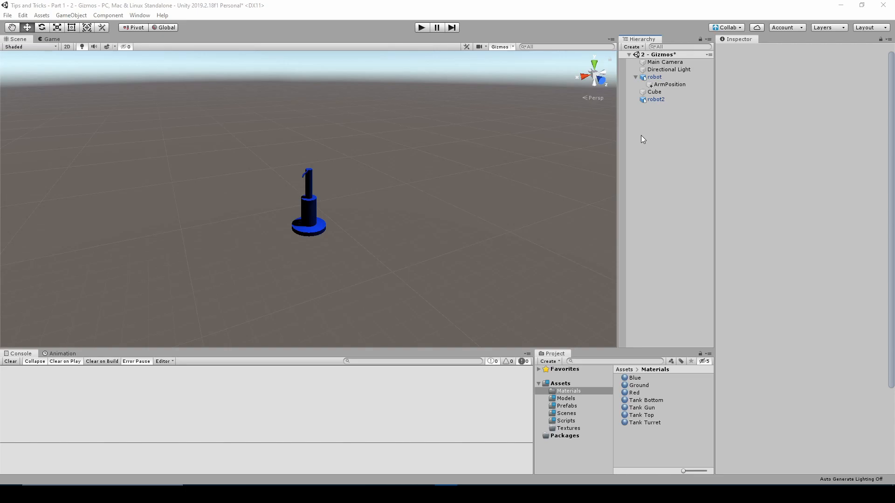
# Select robot, reset its Transform component to default values, and frame it in the scene view
pyautogui.click(312, 219)
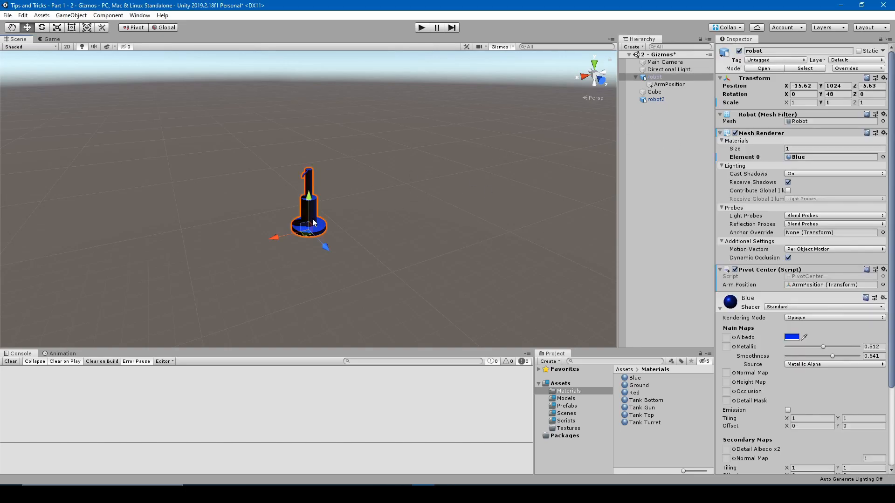
pyautogui.scroll(-1, 421, 201)
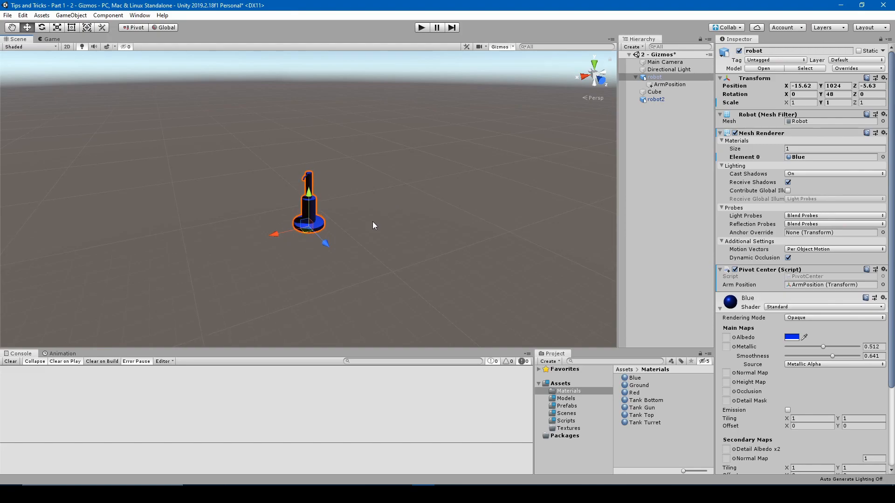
pyautogui.keyDown('alt'); pyautogui.moveTo(334, 278); pyautogui.dragTo(582, 350); pyautogui.keyUp('alt')
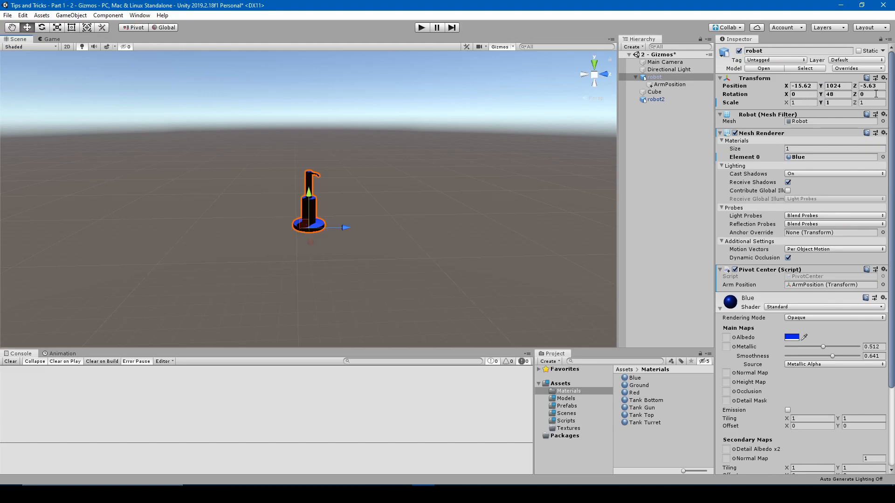
pyautogui.click(883, 79)
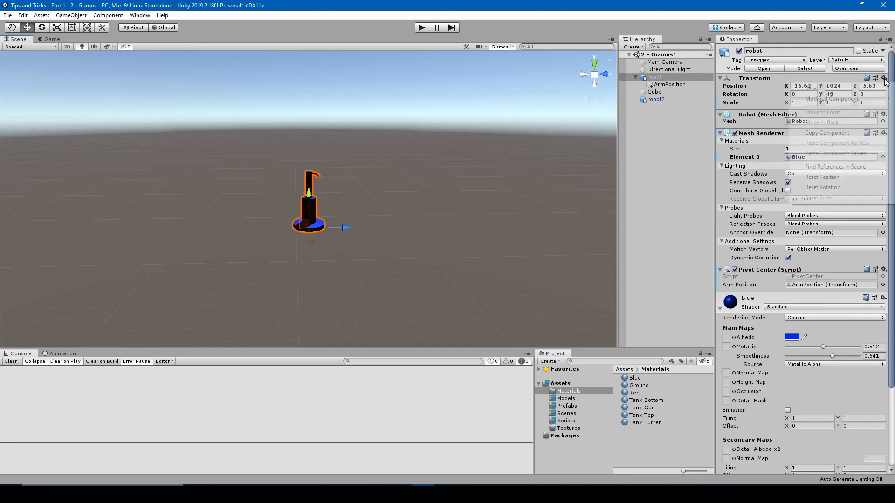
pyautogui.click(859, 89)
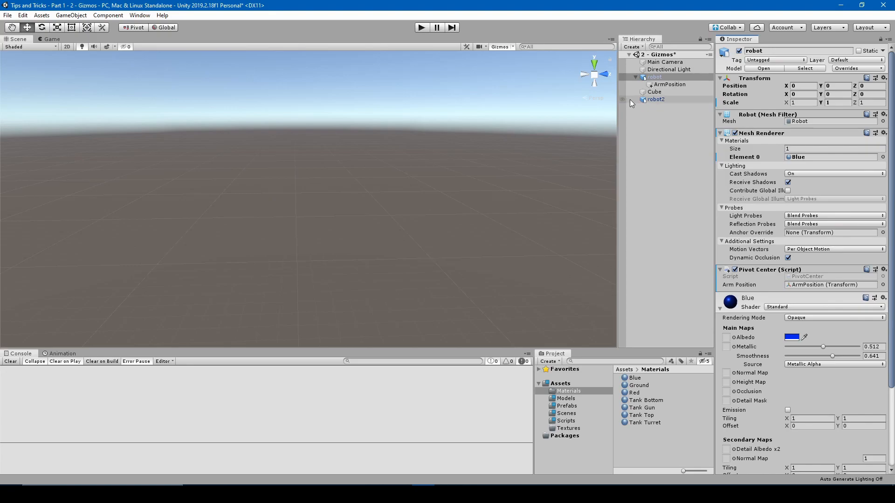
pyautogui.doubleClick(655, 78)
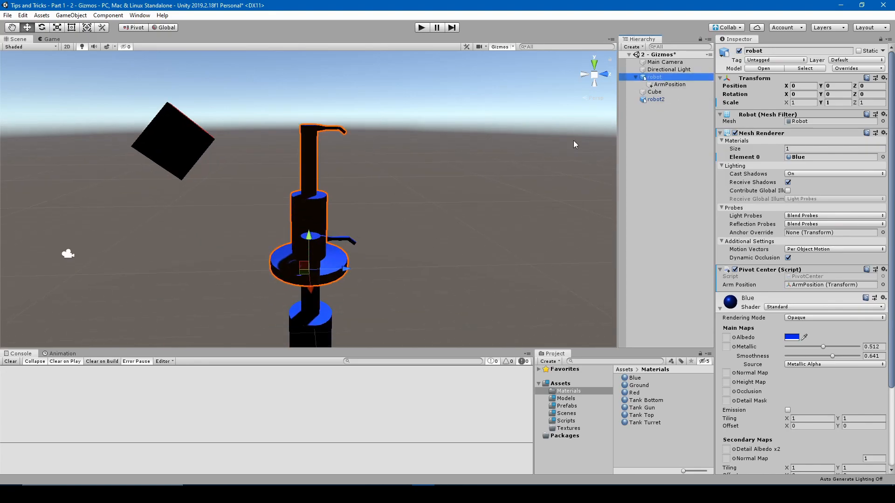
pyautogui.keyDown('alt'); pyautogui.moveTo(178, 237); pyautogui.dragTo(411, 185); pyautogui.keyUp('alt')
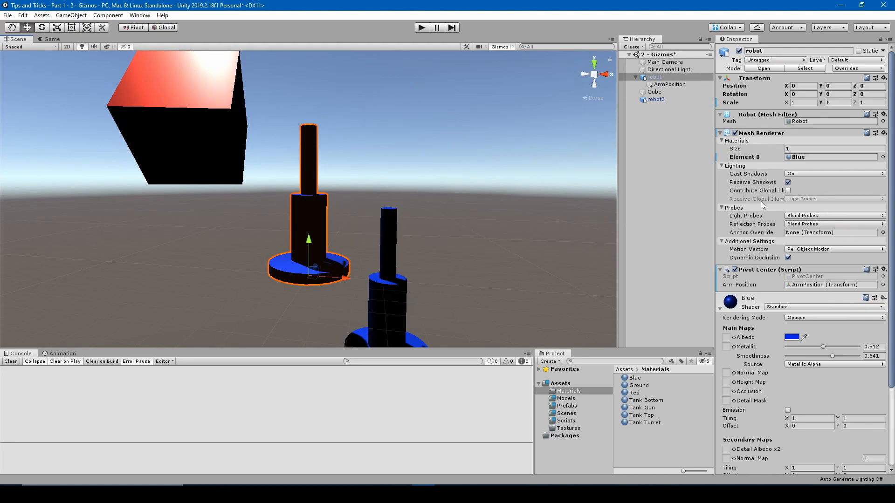
# Examine the component commands offered for robot's Mesh Renderer and the undo entry for the Transform reset
pyautogui.rightClick(877, 136)
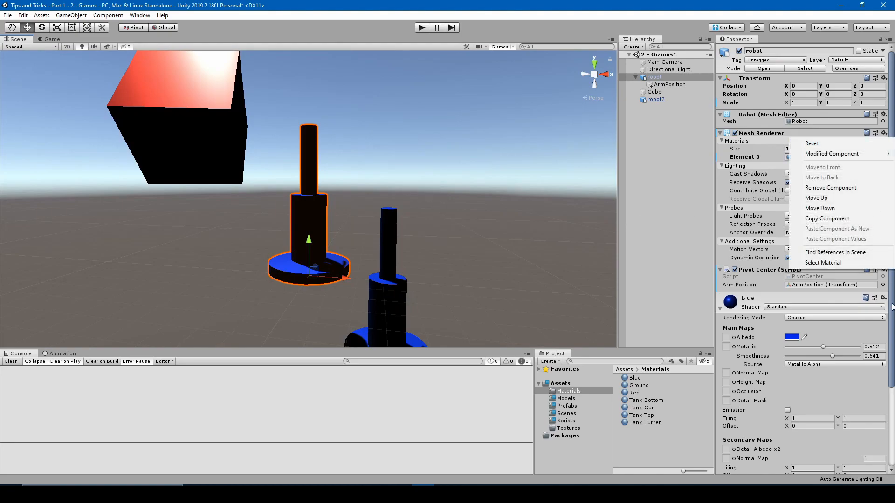
pyautogui.click(828, 298)
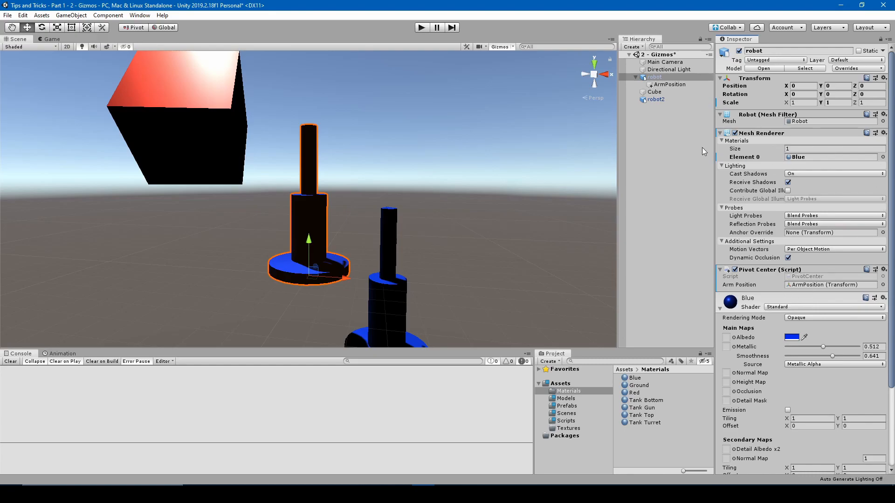
pyautogui.click(22, 15)
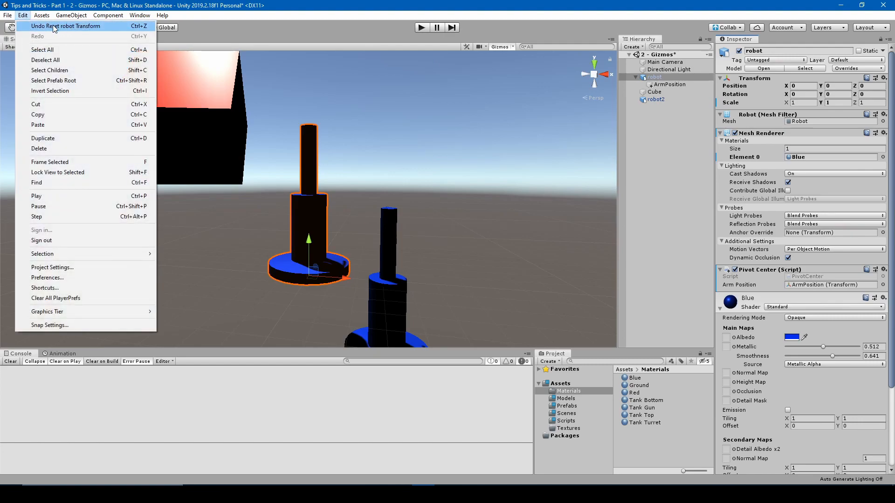
pyautogui.click(77, 14)
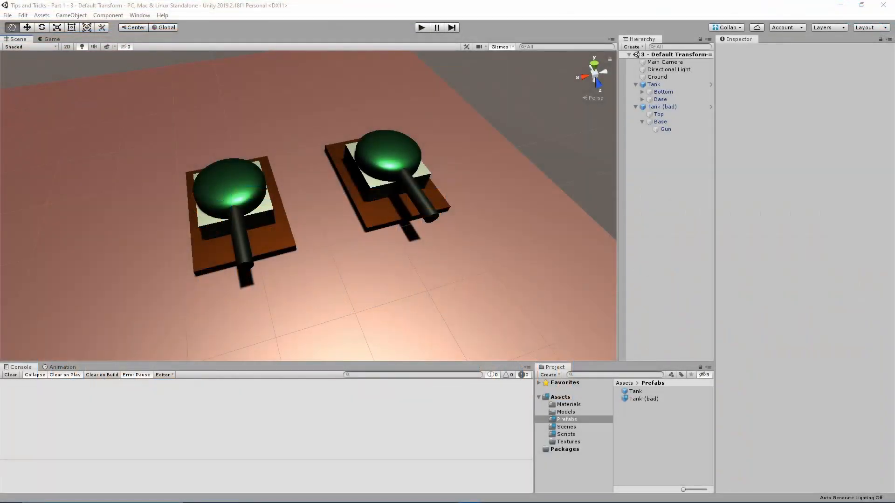
# Compare the root Transform values and components of Tank (bad) and Tank in the Default Transform scene
pyautogui.click(372, 3)
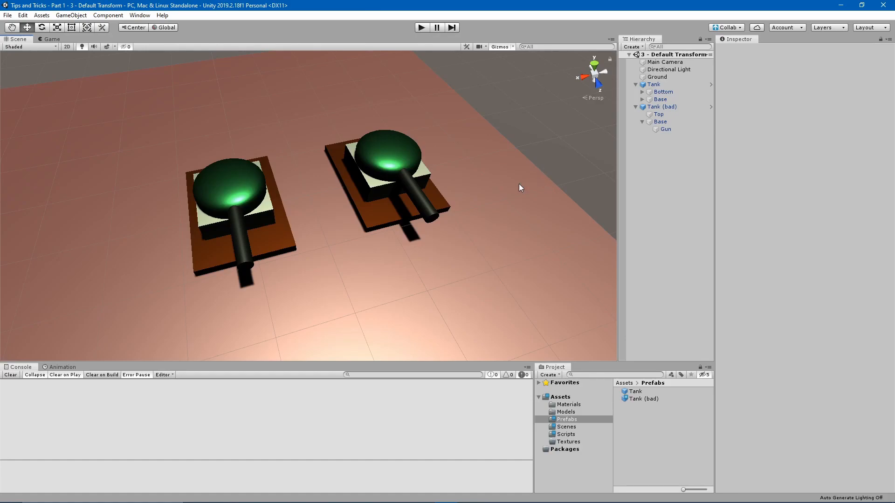
pyautogui.click(661, 107)
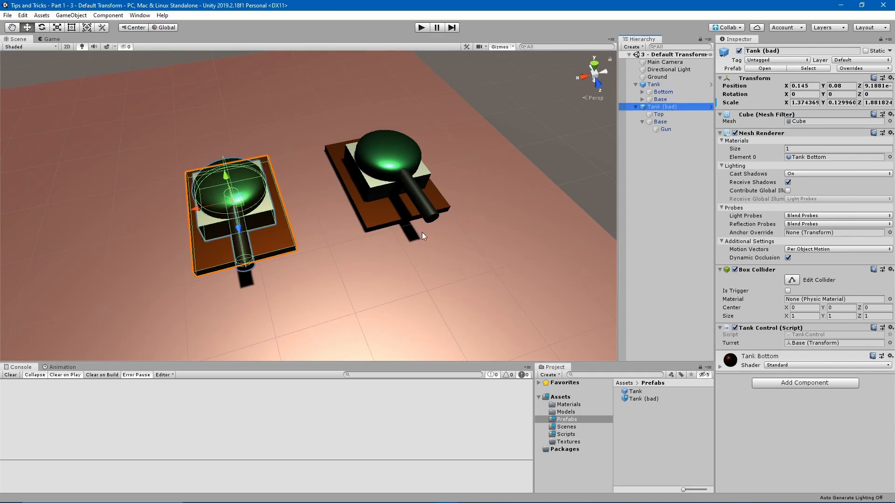
pyautogui.click(653, 84)
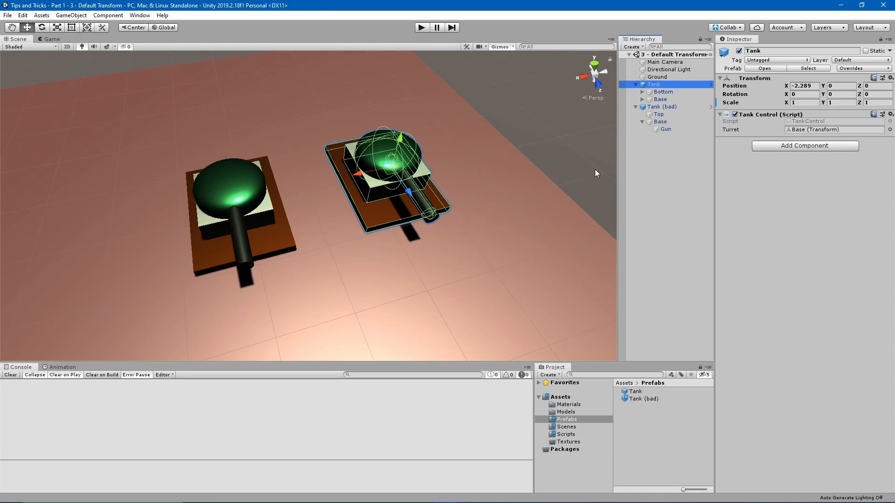
pyautogui.click(650, 175)
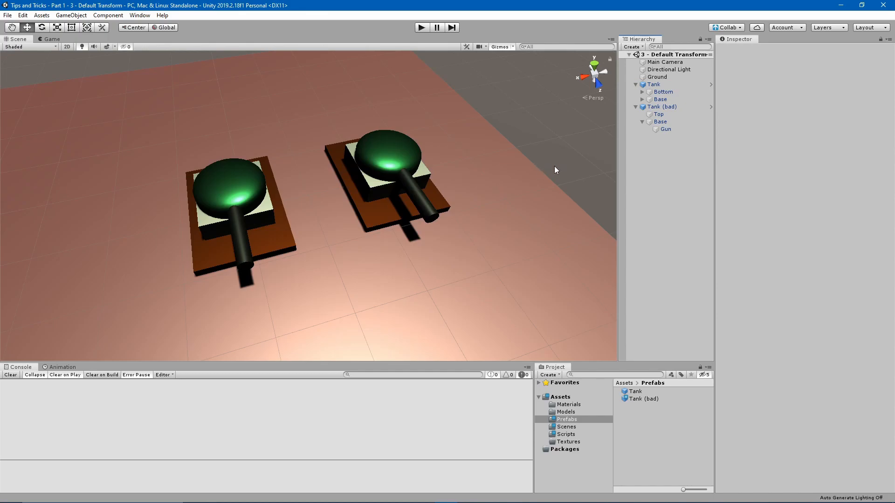
# Reset Tank's Transform, and move the tank away from Tank (bad) to about -1.945, 1.134, 0.436
pyautogui.click(670, 85)
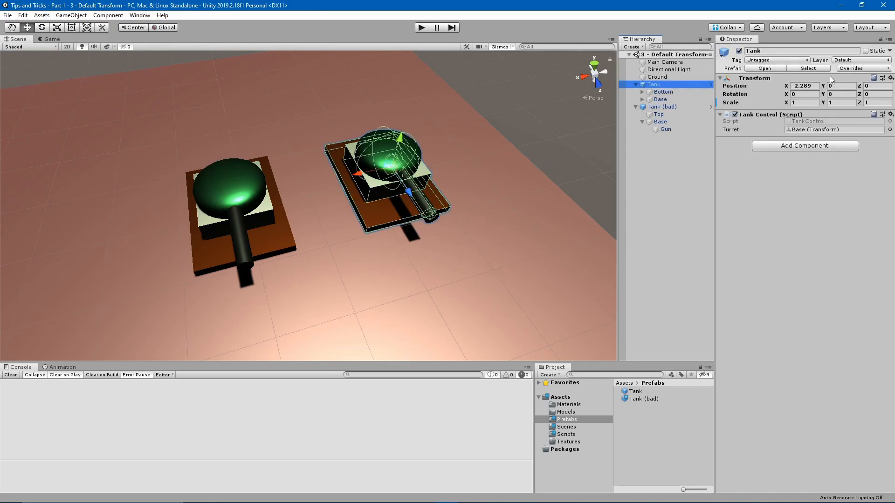
pyautogui.click(890, 79)
pyautogui.click(885, 87)
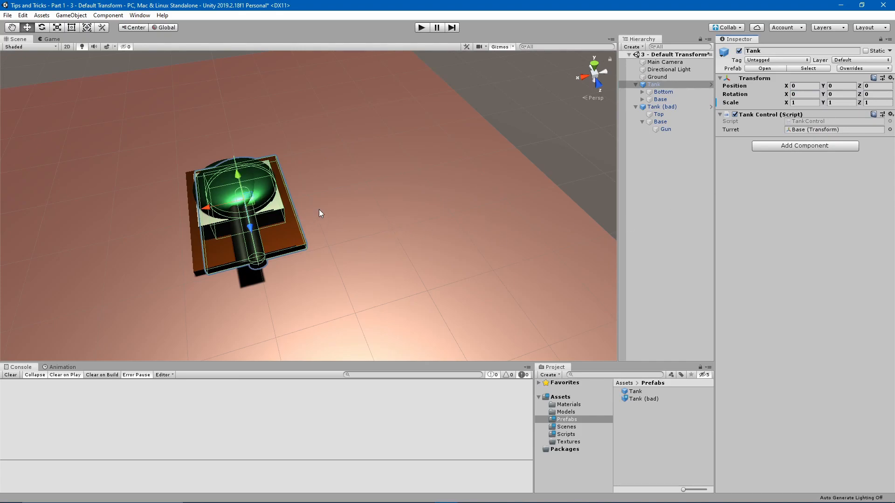
pyautogui.moveTo(217, 208); pyautogui.dragTo(397, 121)
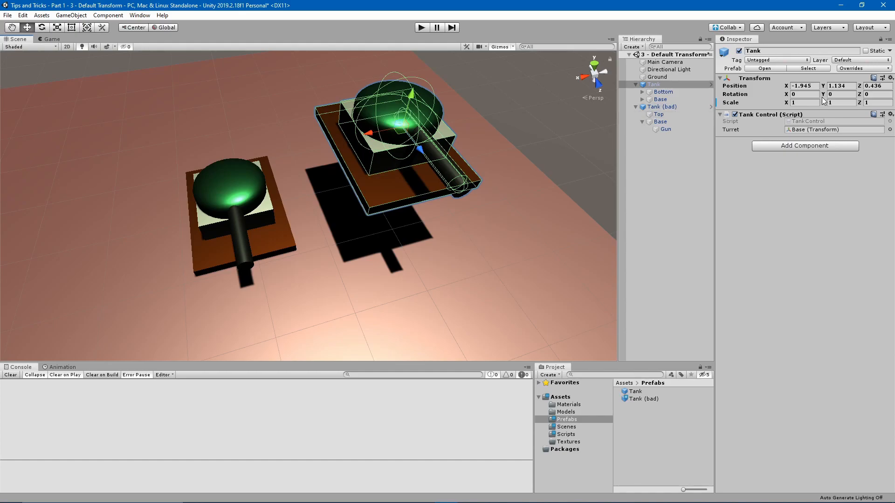
# Select Tank (bad) and examine its root Transform scale and child hierarchy
pyautogui.click(678, 108)
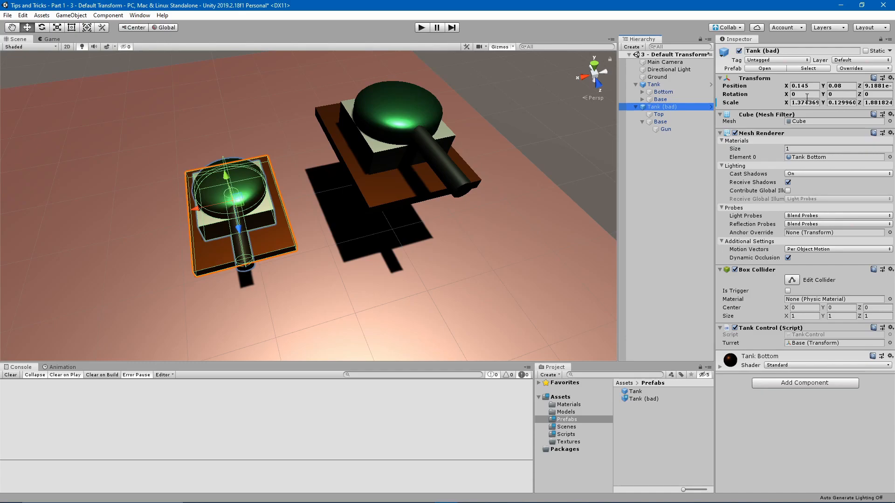
pyautogui.click(265, 225)
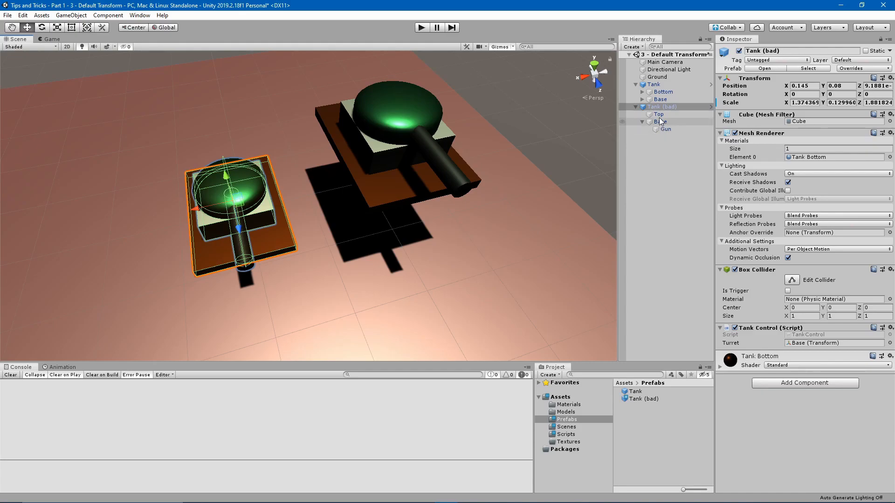
# Lower Tank toward the ground to a Y position of about 0.098, leaving nothing selected
pyautogui.click(690, 85)
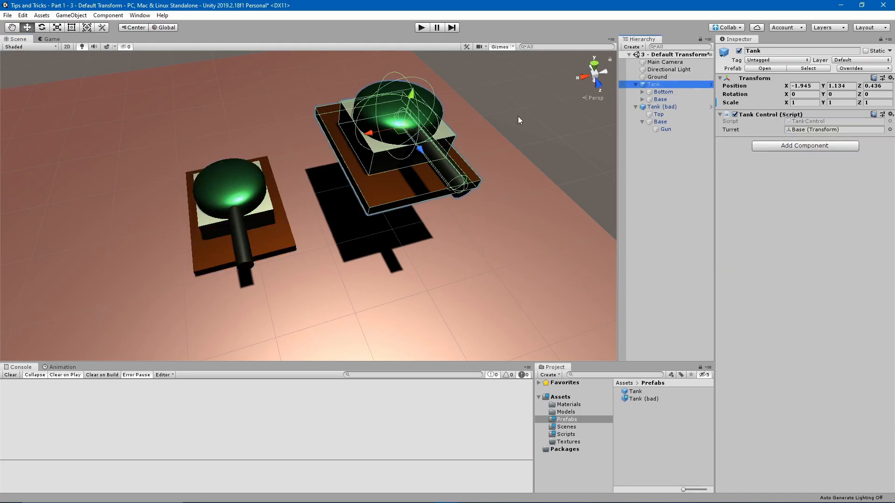
pyautogui.moveTo(415, 98); pyautogui.dragTo(389, 158)
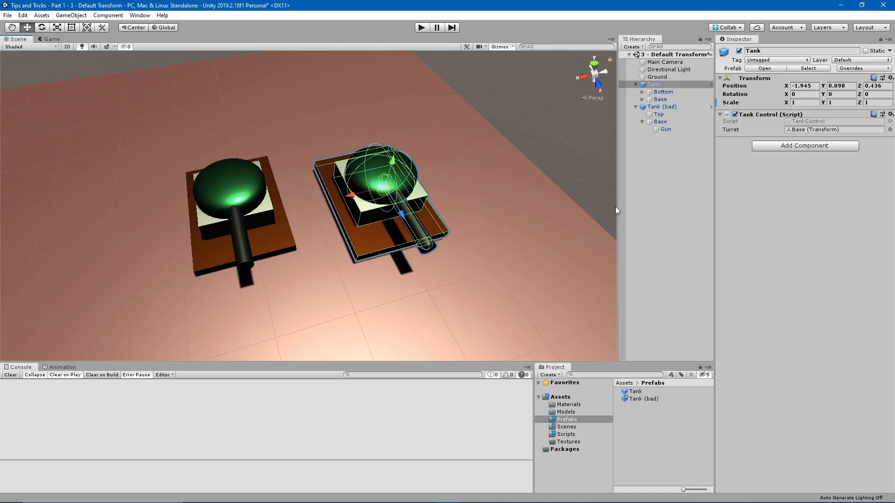
pyautogui.click(644, 193)
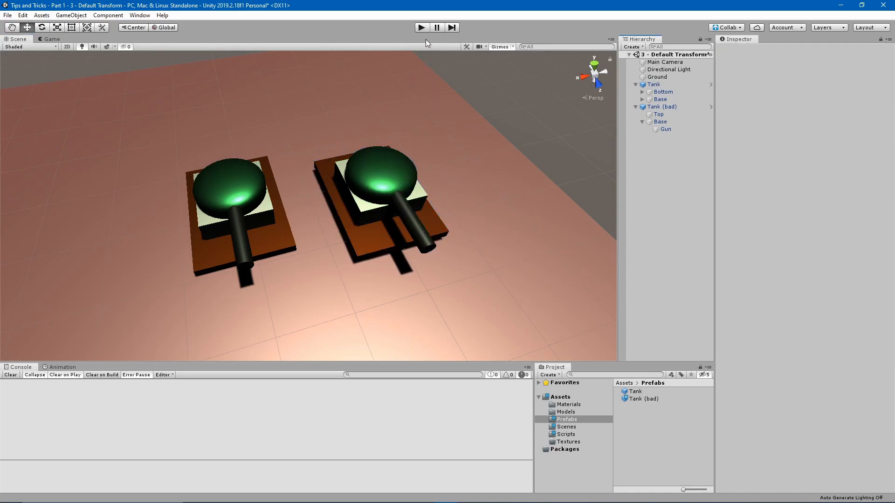
# Run the scene in play mode, compare how both tanks' turrets rotate in the top Scene view, and stop playing
pyautogui.click(420, 27)
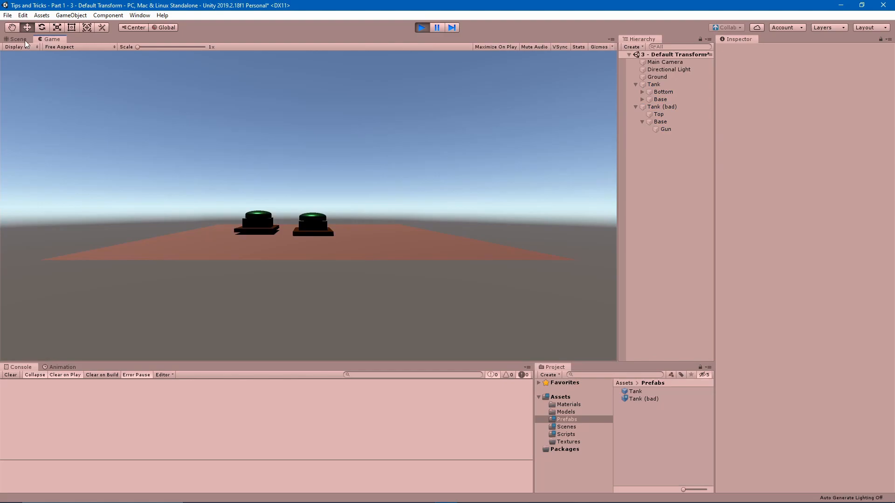
pyautogui.click(21, 39)
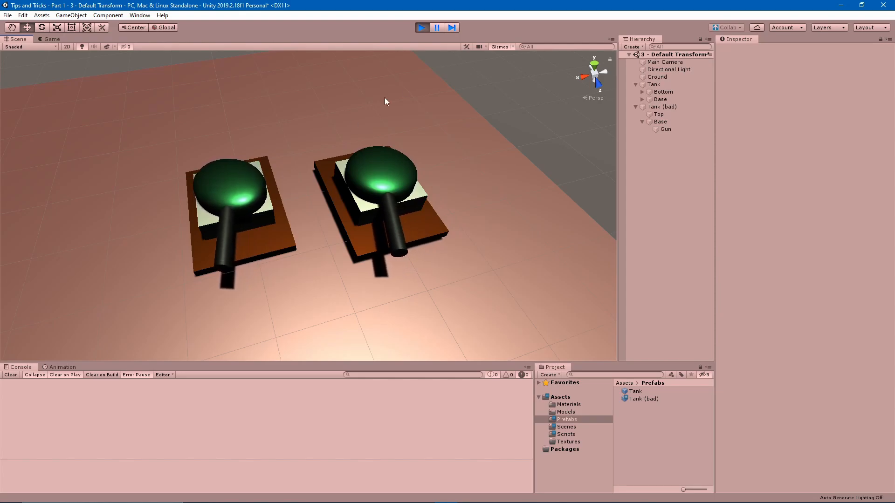
pyautogui.click(594, 63)
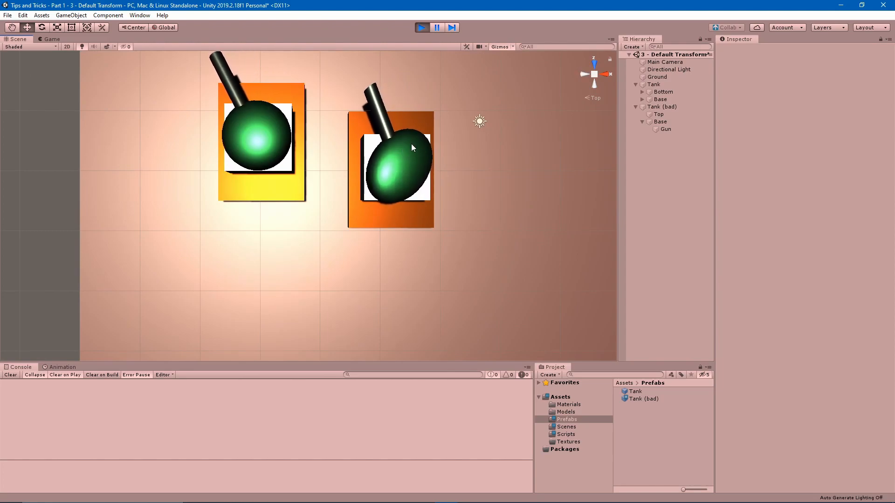
pyautogui.click(421, 28)
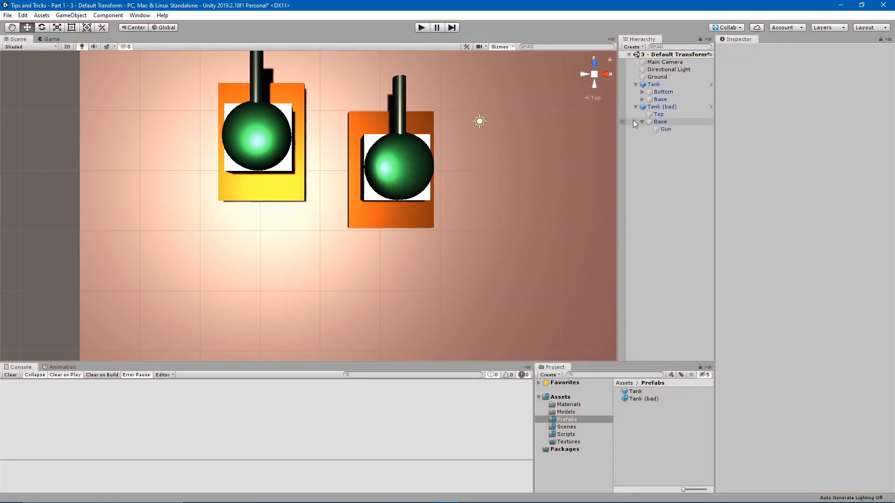
# Inspect the Transforms of Tank (bad) and its Top, Base and Gun children, and rotate its Base to about 35.65 on Y
pyautogui.click(664, 106)
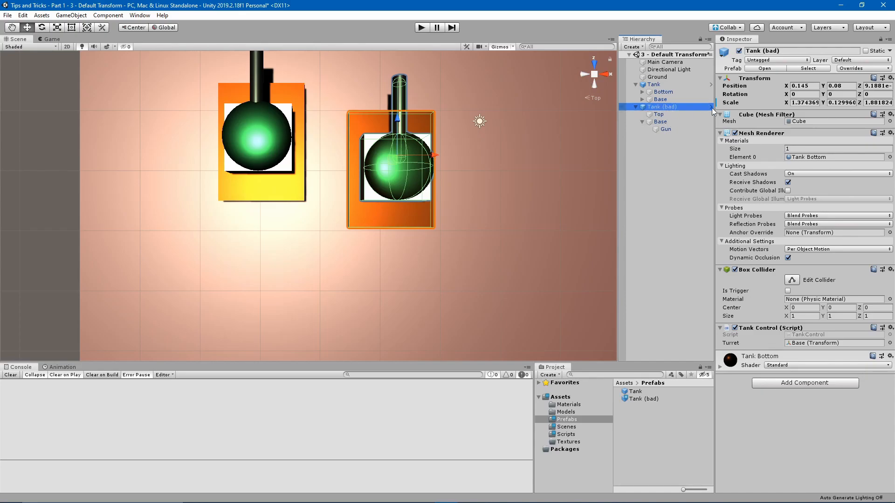
pyautogui.click(658, 114)
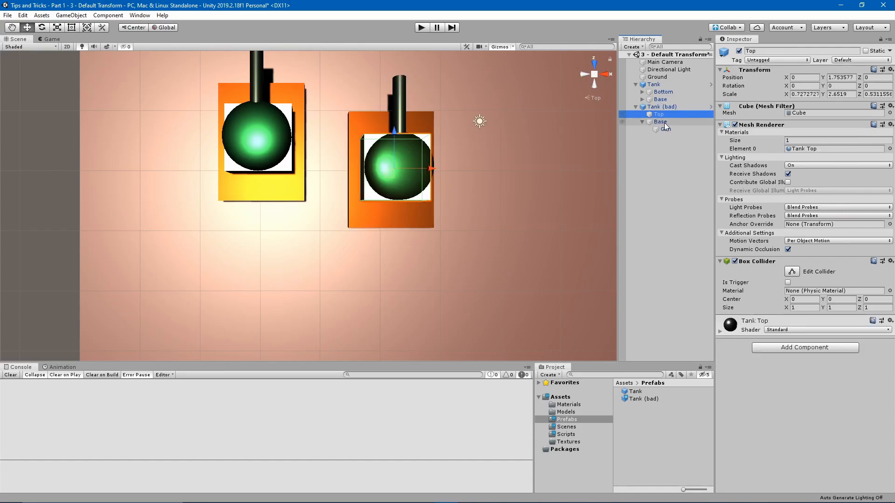
pyautogui.click(659, 122)
pyautogui.click(666, 128)
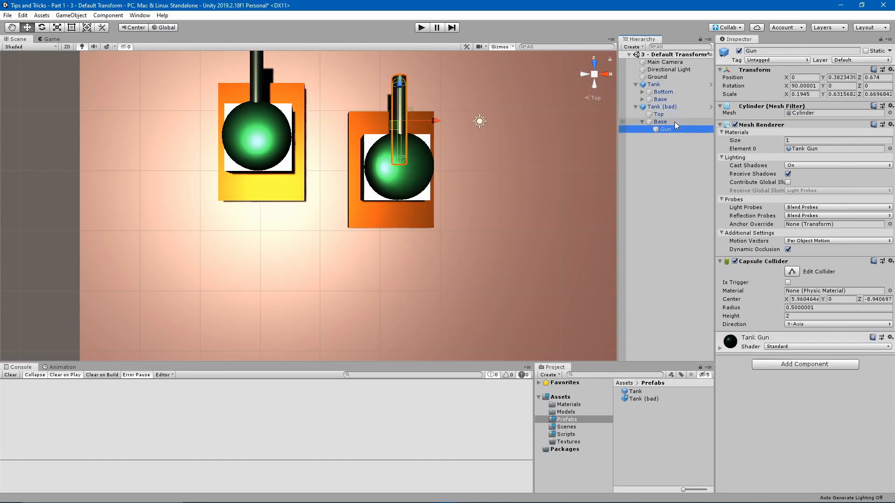
pyautogui.click(660, 122)
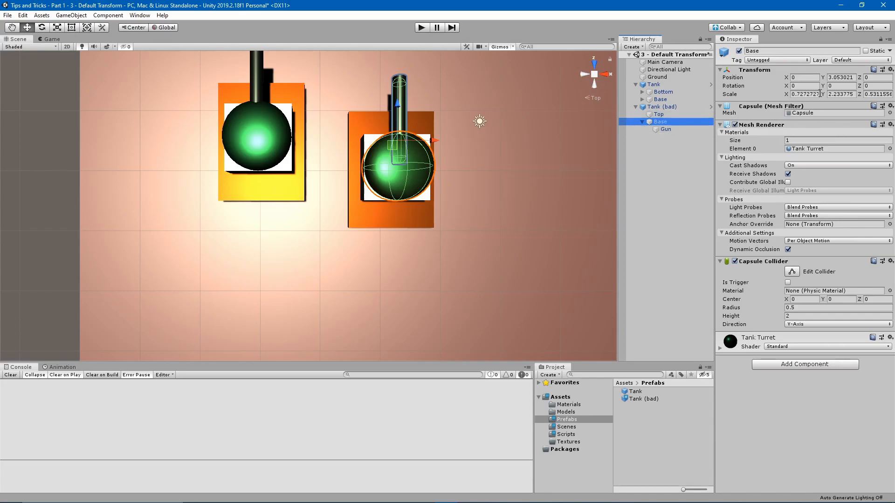
pyautogui.moveTo(823, 86); pyautogui.dragTo(490, 264)
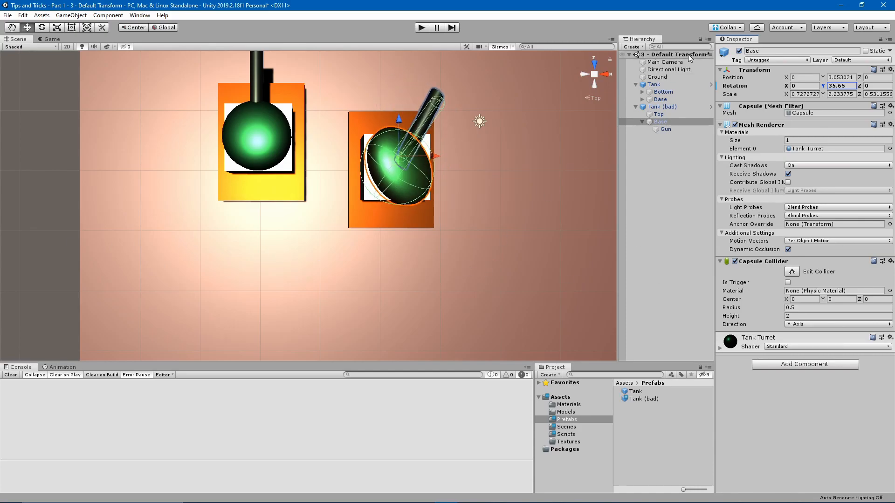
# Check the root Transform of Tank, and rotate its Base child to about 5.44 on the Y axis
pyautogui.click(662, 86)
pyautogui.click(663, 99)
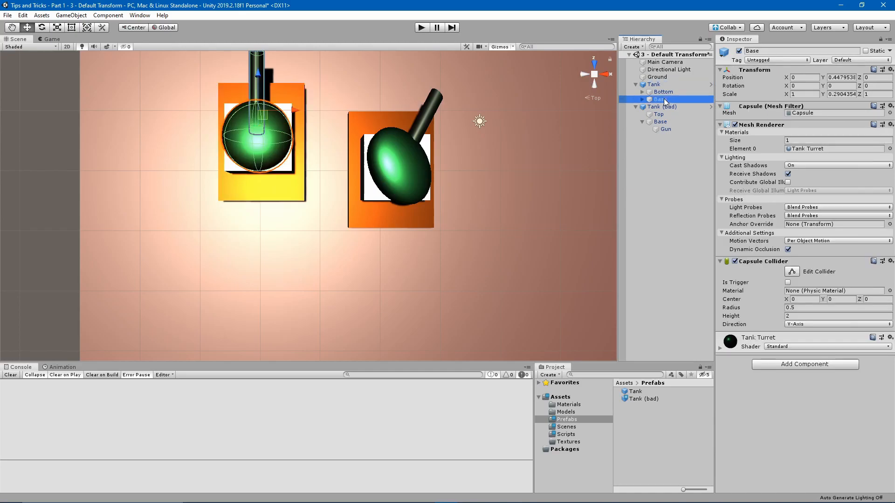
pyautogui.click(654, 84)
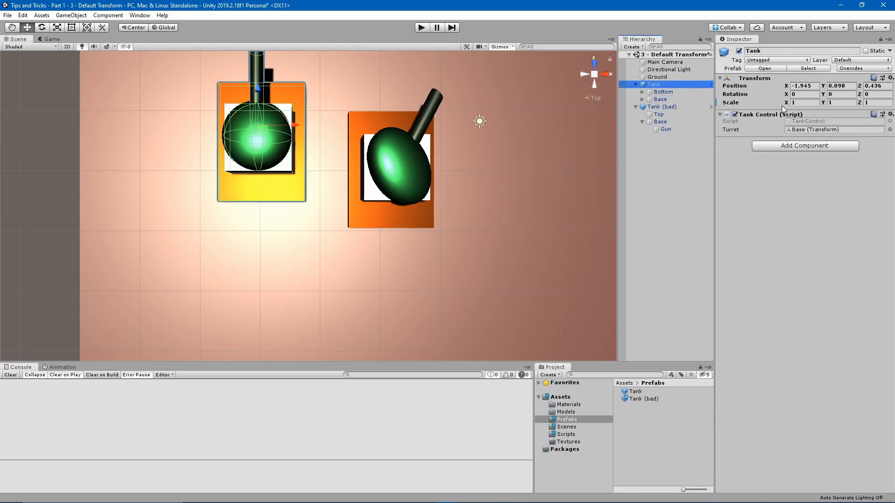
pyautogui.click(659, 99)
pyautogui.moveTo(823, 85); pyautogui.dragTo(510, 184)
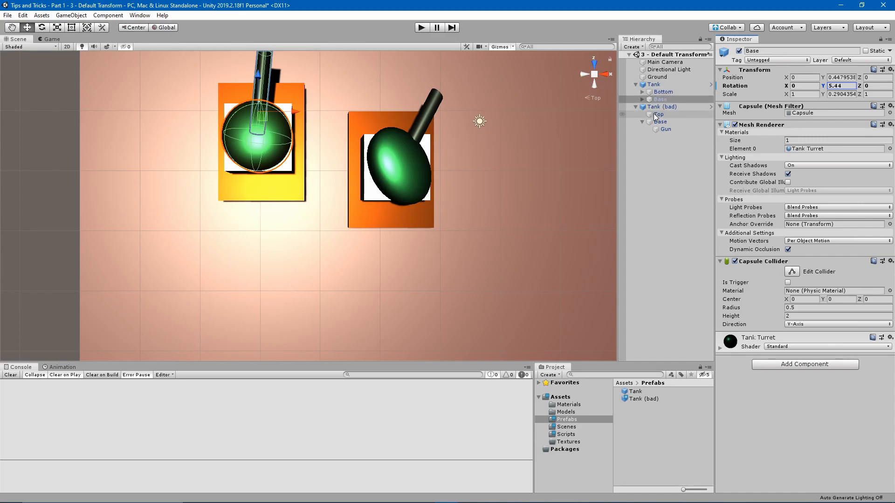
# Compare the root Transform and components of Tank (bad) with those of Tank once more
pyautogui.click(667, 108)
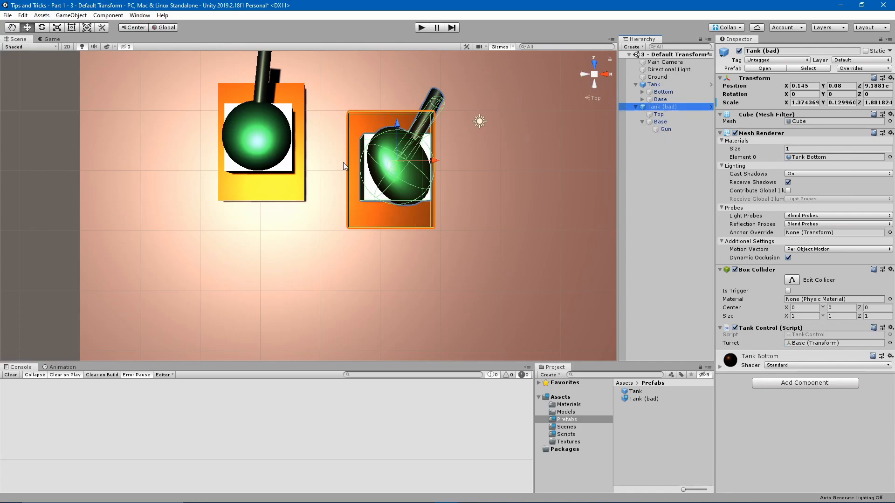
pyautogui.click(691, 148)
pyautogui.click(667, 86)
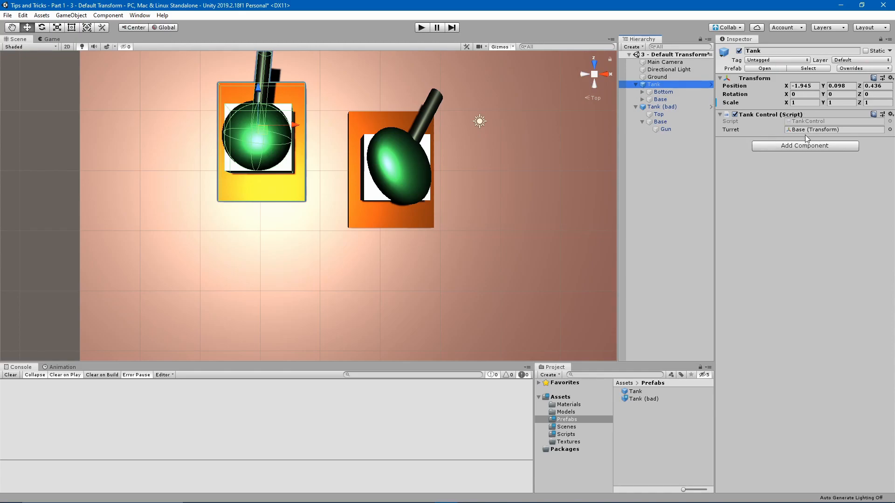
pyautogui.click(662, 107)
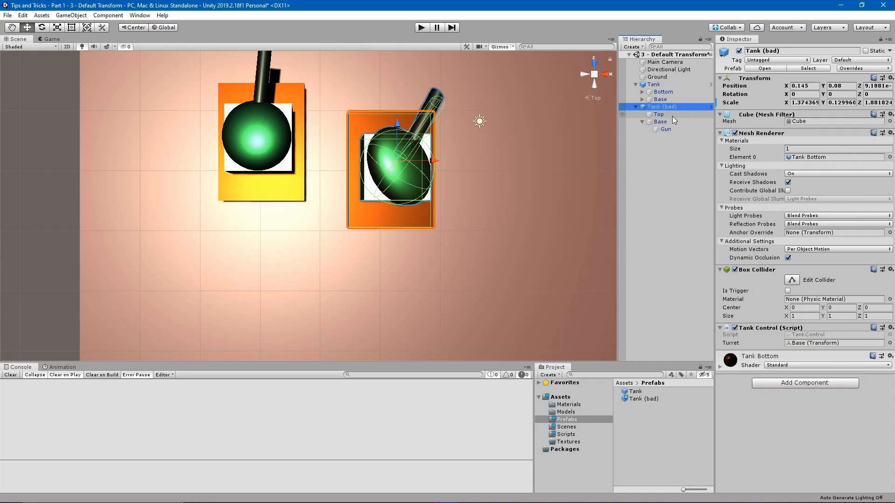
pyautogui.click(652, 85)
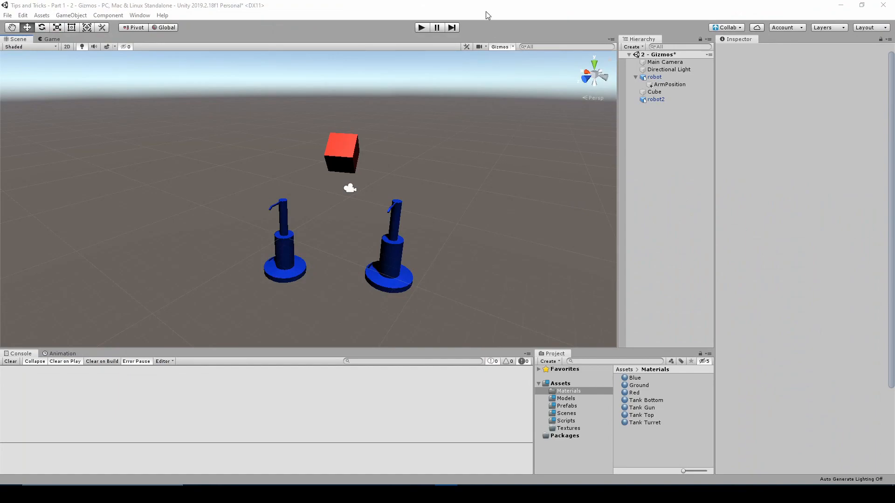
# In the Gizmos scene, move robot with the Move tool's handles to about -5.16, -0.38, -4.1
pyautogui.click(486, 14)
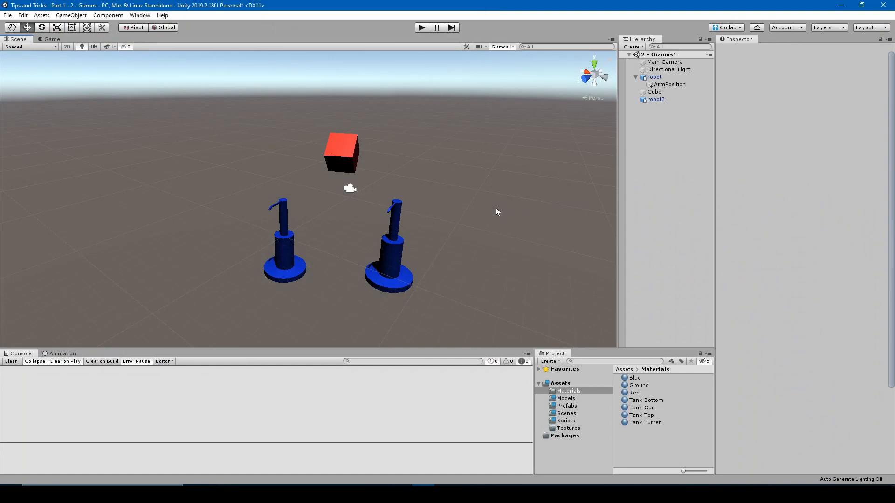
pyautogui.click(396, 254)
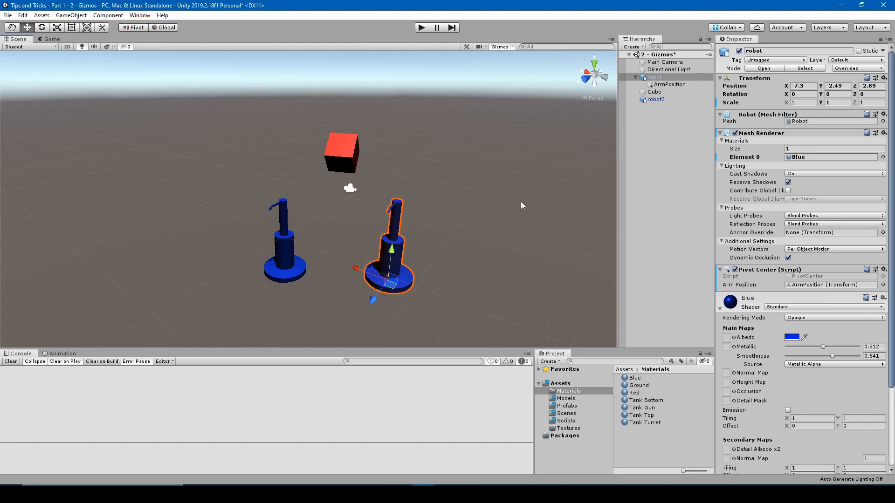
pyautogui.moveTo(393, 260); pyautogui.dragTo(412, 287)
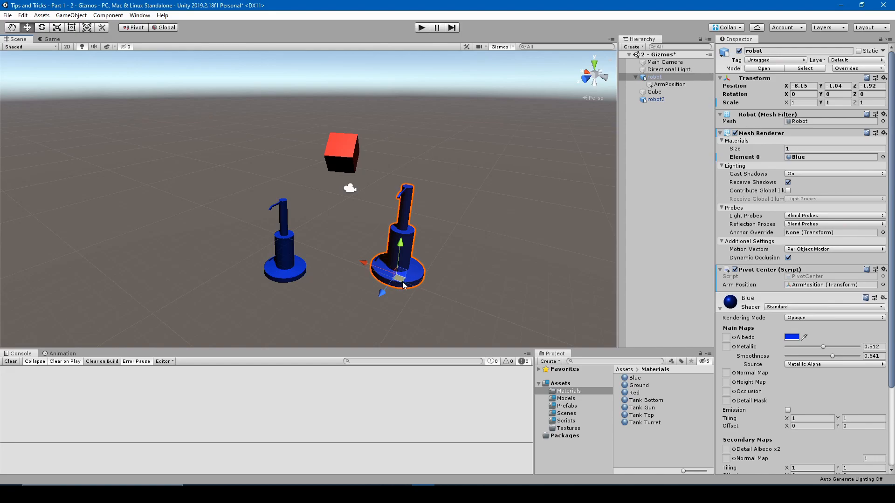
pyautogui.moveTo(400, 283); pyautogui.dragTo(400, 258)
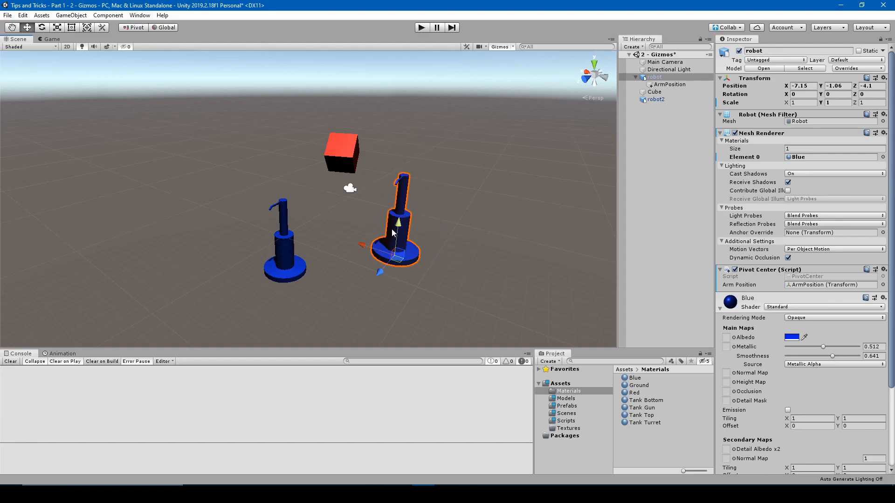
pyautogui.moveTo(379, 257); pyautogui.dragTo(352, 247)
pyautogui.moveTo(372, 217); pyautogui.dragTo(372, 207)
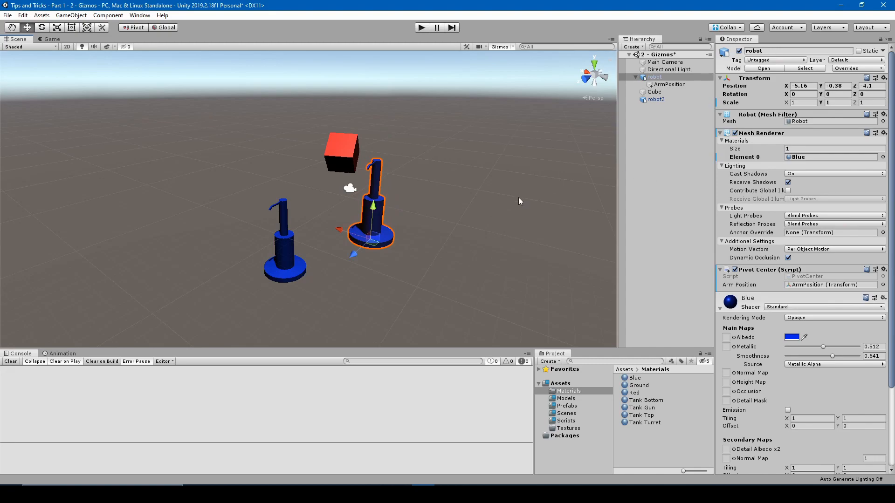
# Cycle through the Rotate, Scale and Move tools on robot, ending with the Rotate tool active
pyautogui.click(42, 28)
pyautogui.click(57, 28)
pyautogui.click(40, 31)
pyautogui.click(29, 29)
pyautogui.click(44, 29)
pyautogui.click(56, 30)
pyautogui.press('w')
pyautogui.press('e')
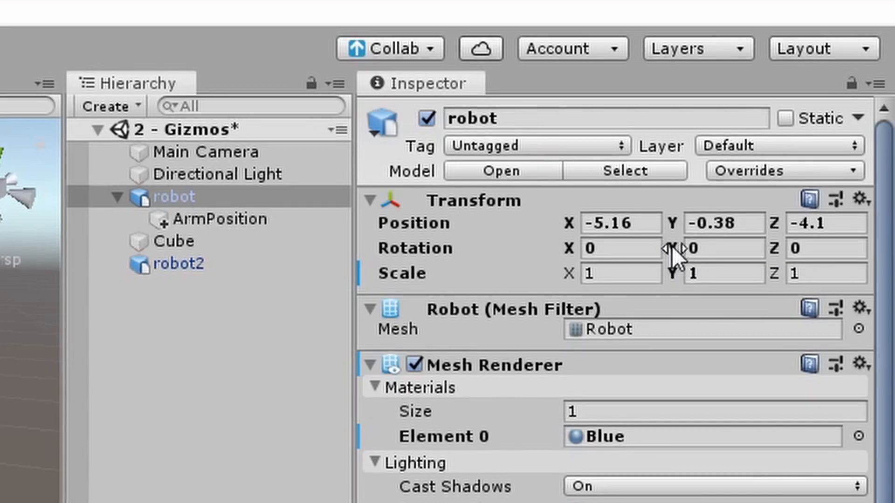
# Adjust robot's Y rotation by scrubbing its Transform value until it is about -28.1
pyautogui.click(685, 249)
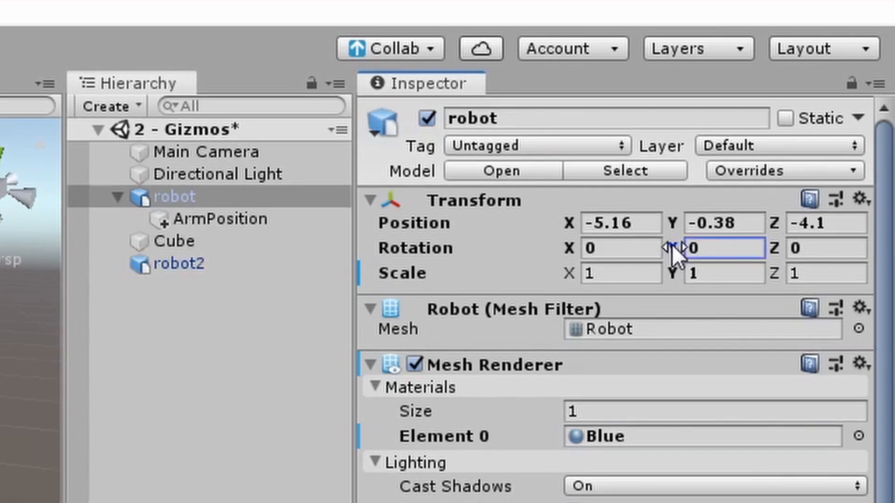
pyautogui.write('3')
pyautogui.moveTo(714, 245); pyautogui.dragTo(747, 284)
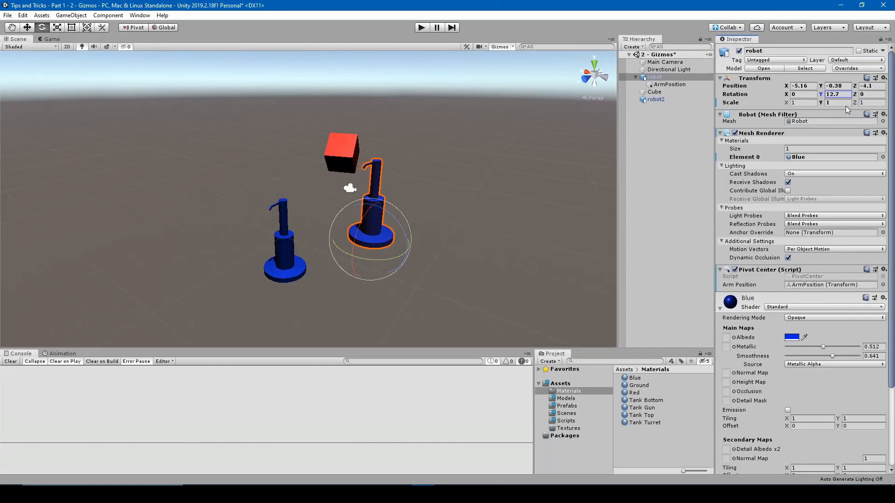
pyautogui.moveTo(847, 110); pyautogui.dragTo(820, 98)
pyautogui.moveTo(371, 259); pyautogui.dragTo(458, 249)
pyautogui.moveTo(820, 94); pyautogui.dragTo(653, 170)
pyautogui.press('q')
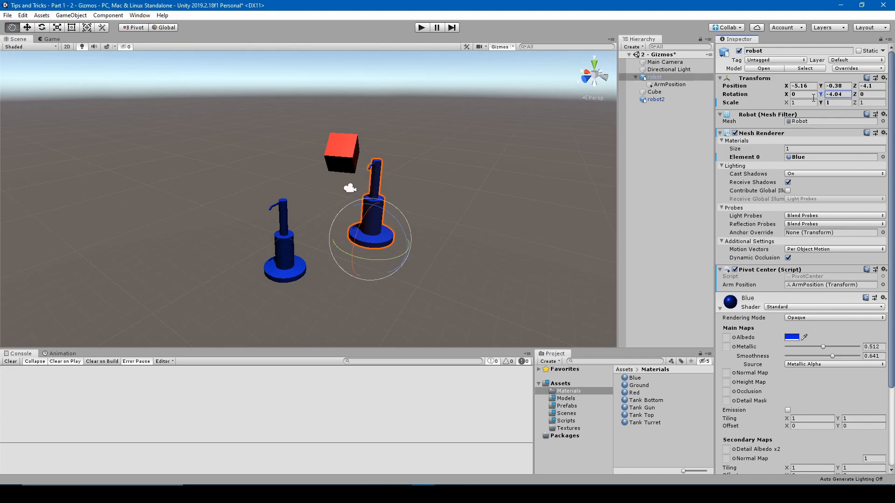
pyautogui.moveTo(825, 96); pyautogui.dragTo(601, 173)
pyautogui.moveTo(703, 155); pyautogui.dragTo(666, 170)
# Move robot freely in the view plane with the Move tool from different view angles, to about -15.62, -5.54, -5.63
pyautogui.press('w')
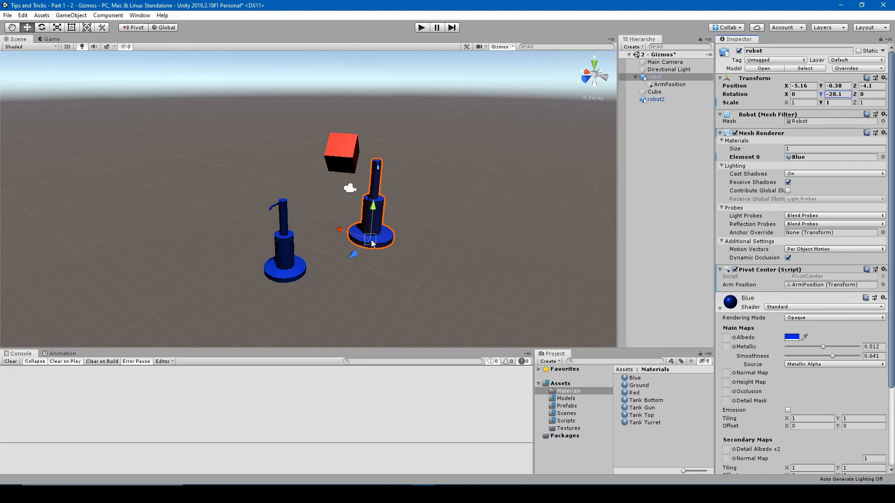
pyautogui.moveTo(376, 243); pyautogui.dragTo(392, 259)
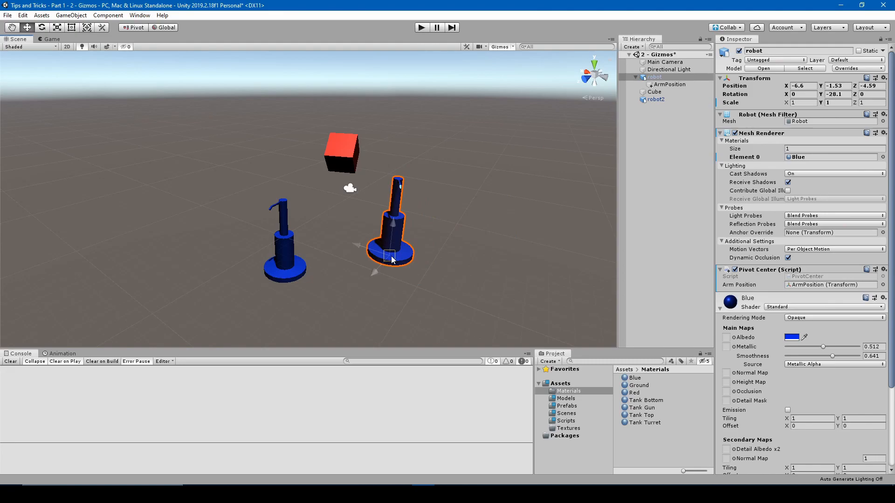
pyautogui.moveTo(392, 259); pyautogui.dragTo(392, 259)
pyautogui.moveTo(396, 265); pyautogui.dragTo(393, 82)
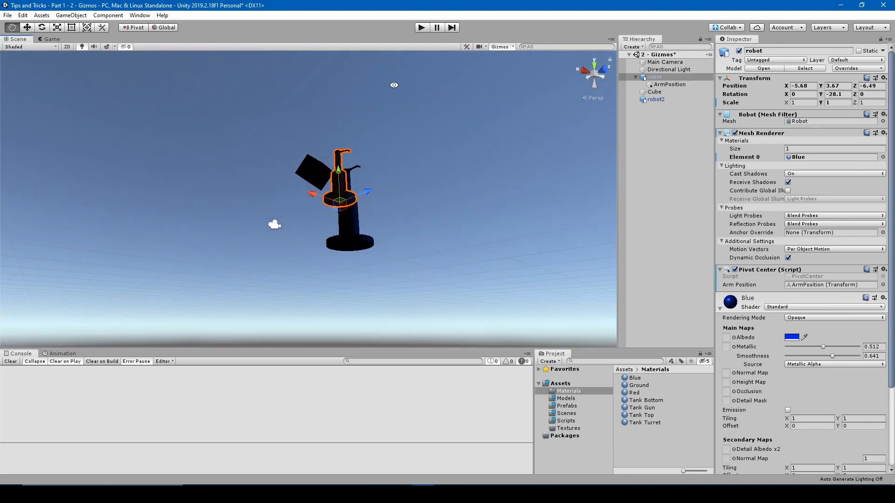
pyautogui.moveTo(346, 198); pyautogui.dragTo(416, 302)
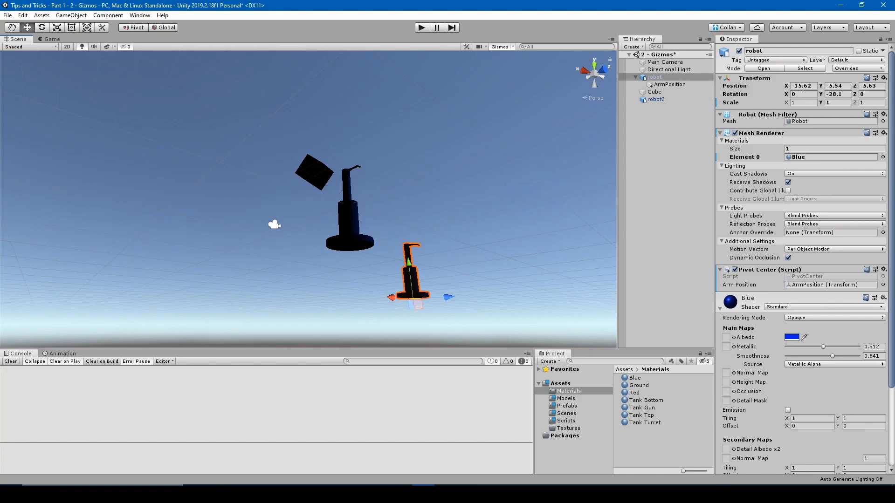
# Set robot's Y rotation to 48 and enter the expression 2^10 as its Y position
pyautogui.click(838, 95)
pyautogui.click(837, 86)
pyautogui.write('2^10')
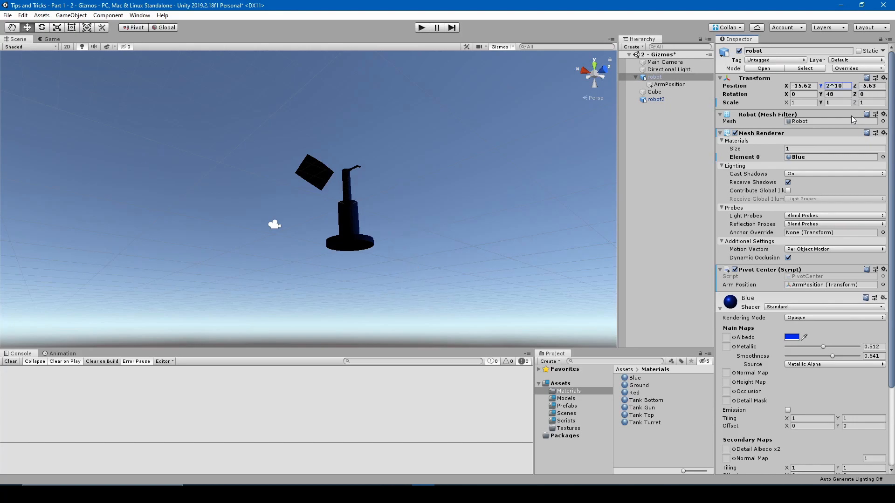
pyautogui.press('Return')
pyautogui.click(805, 86)
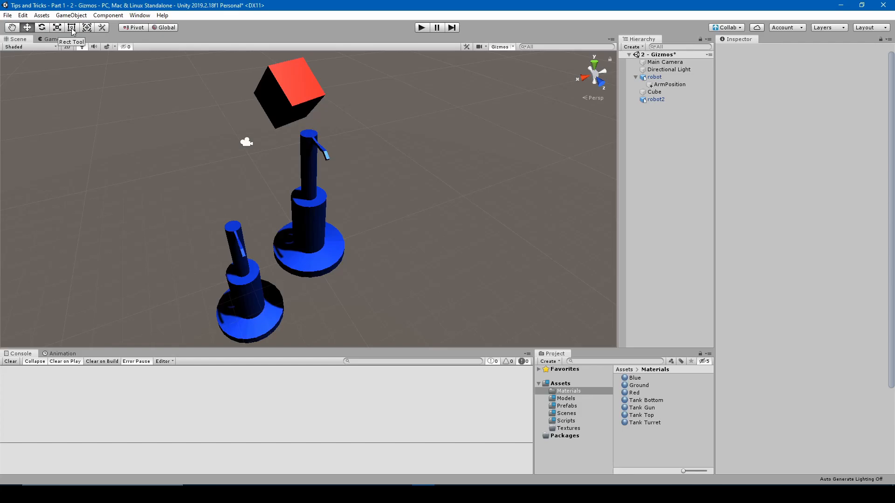
# Activate the Rect tool and try it on robot and robot2, ending with the red Cube selected
pyautogui.click(72, 30)
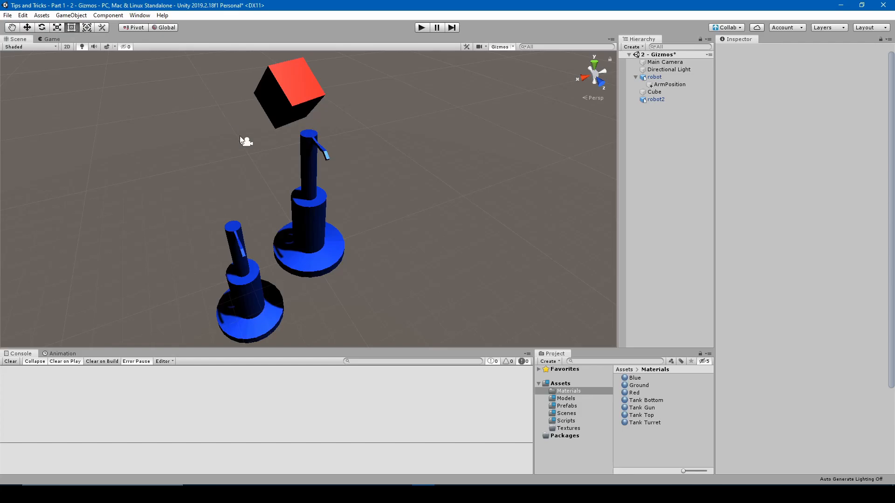
pyautogui.click(307, 207)
pyautogui.click(237, 279)
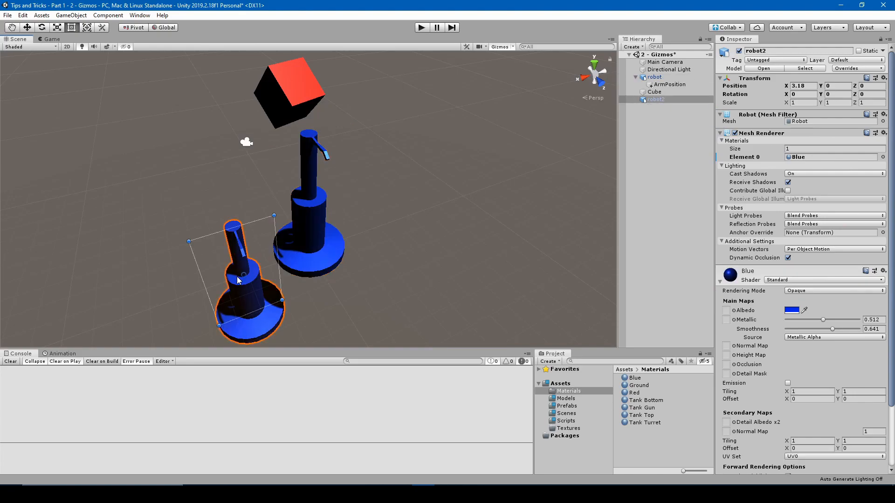
pyautogui.click(312, 83)
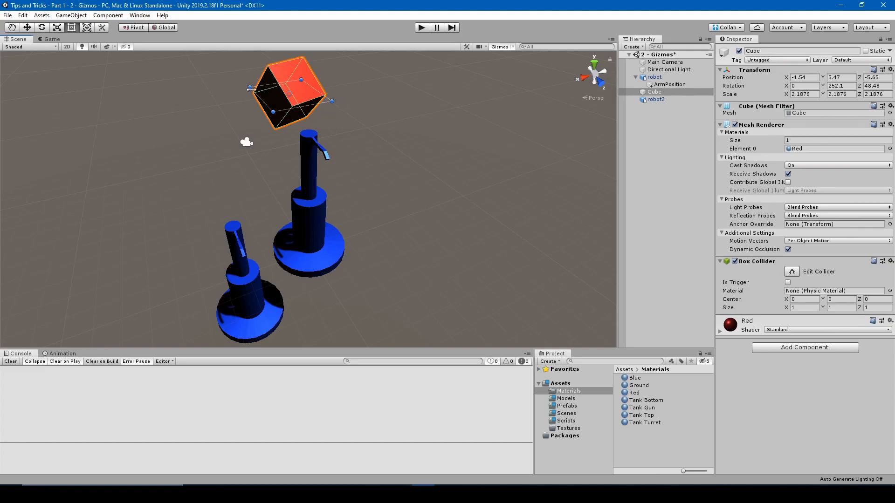
# Resize Cube in the facing plane with the Rect tool until its scale is about 2.05, 2.19, 4.28
pyautogui.press('alt')
pyautogui.keyDown('alt'); pyautogui.moveTo(333, 123); pyautogui.dragTo(196, 81); pyautogui.keyUp('alt')
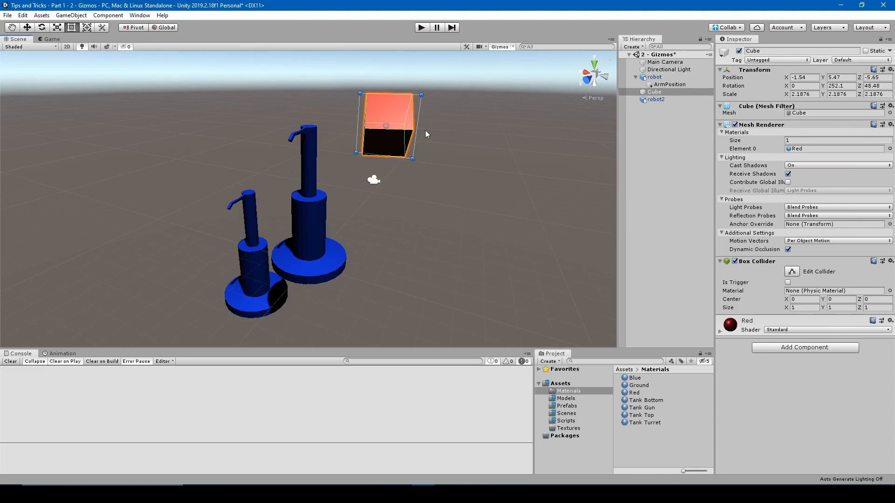
pyautogui.moveTo(418, 124); pyautogui.dragTo(513, 130)
pyautogui.click(494, 97)
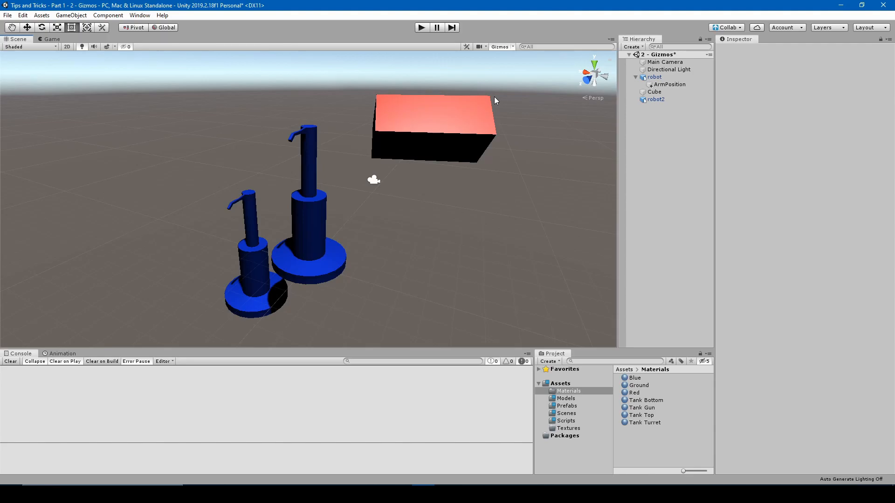
pyautogui.click(442, 118)
pyautogui.moveTo(507, 94); pyautogui.dragTo(481, 100)
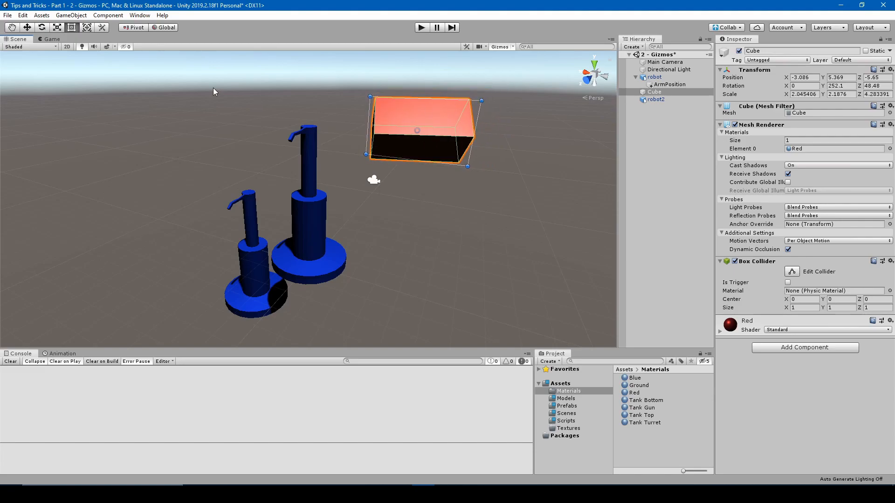
# Stretch Cube along Z to about 9.34 with the Scale tool, and resize it with the Rect tool to about 2.24, 2.19, 8.54
pyautogui.click(57, 27)
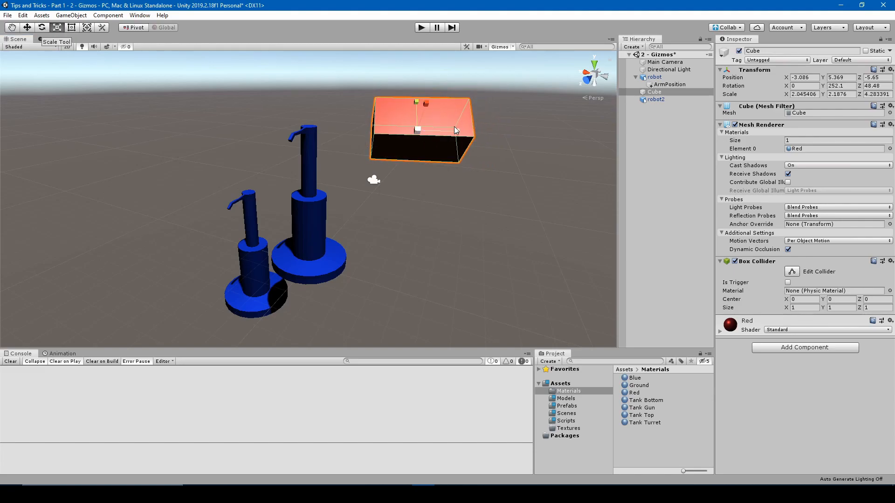
pyautogui.moveTo(457, 132); pyautogui.dragTo(522, 134)
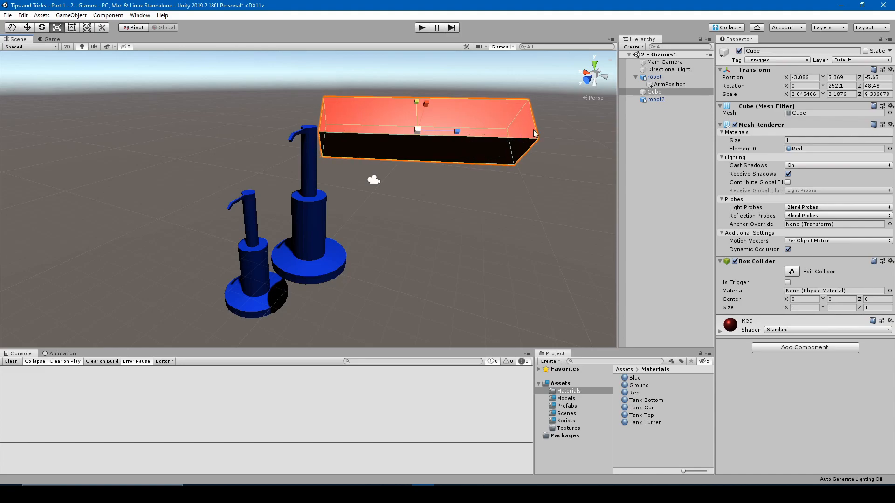
pyautogui.click(72, 28)
pyautogui.moveTo(540, 137); pyautogui.dragTo(509, 136)
pyautogui.moveTo(478, 98)
pyautogui.mouseDown()
pyautogui.moveTo(478, 80)
pyautogui.moveTo(478, 95)
pyautogui.mouseUp()
# Orbit to Cube's other side and extend its side and upper edges there with the Rect tool
pyautogui.keyDown('alt'); pyautogui.moveTo(471, 202); pyautogui.dragTo(314, 152); pyautogui.keyUp('alt')
pyautogui.scroll(-4, 443, 176)
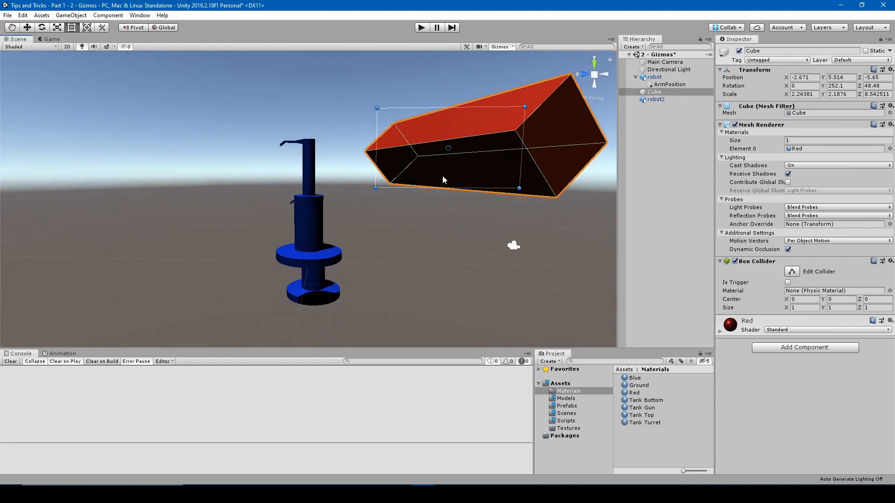
pyautogui.keyDown('alt'); pyautogui.moveTo(443, 176); pyautogui.dragTo(268, 288); pyautogui.keyUp('alt')
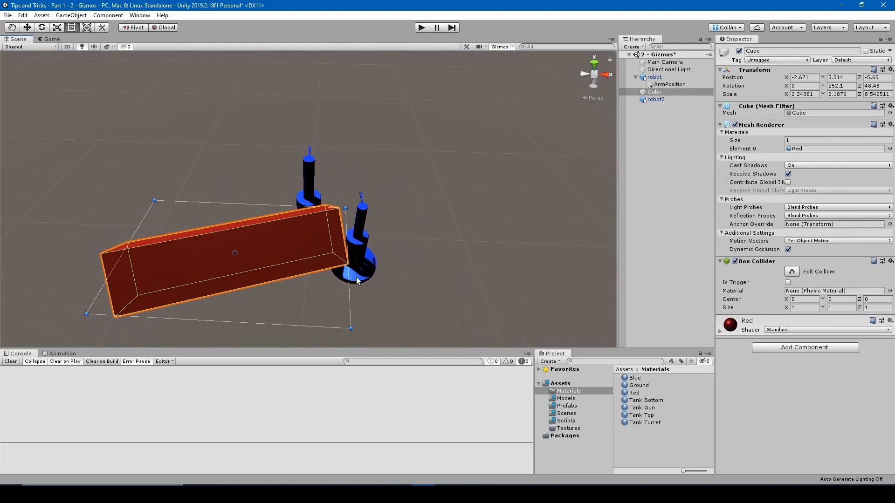
pyautogui.moveTo(348, 278); pyautogui.dragTo(391, 272)
pyautogui.moveTo(277, 227); pyautogui.dragTo(259, 145)
pyautogui.keyDown('alt'); pyautogui.moveTo(226, 250); pyautogui.dragTo(427, 206); pyautogui.keyUp('alt')
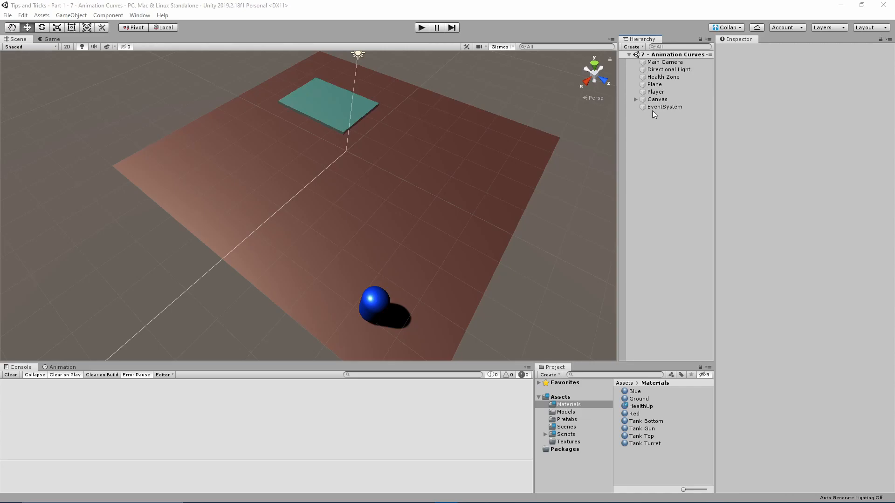
# Nudge the middle key of Player's Health Restoration Curve slightly in the curve editor and close the editor
pyautogui.click(661, 92)
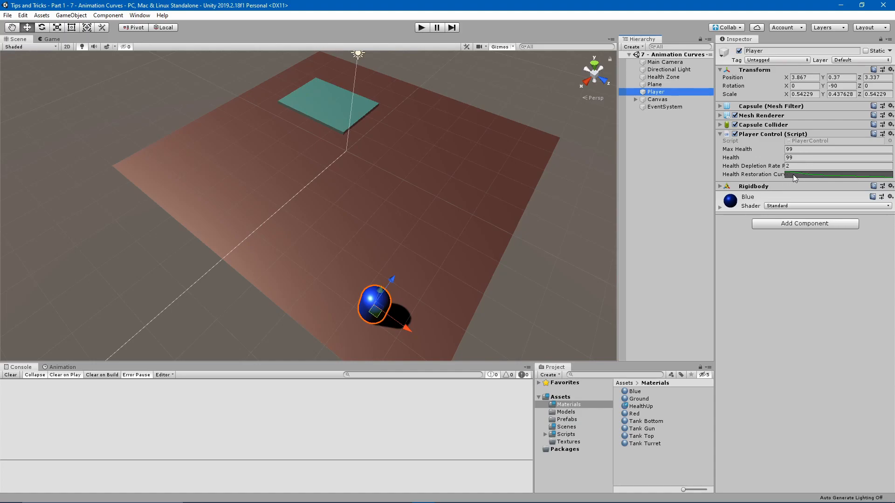
pyautogui.moveTo(714, 165); pyautogui.dragTo(695, 163)
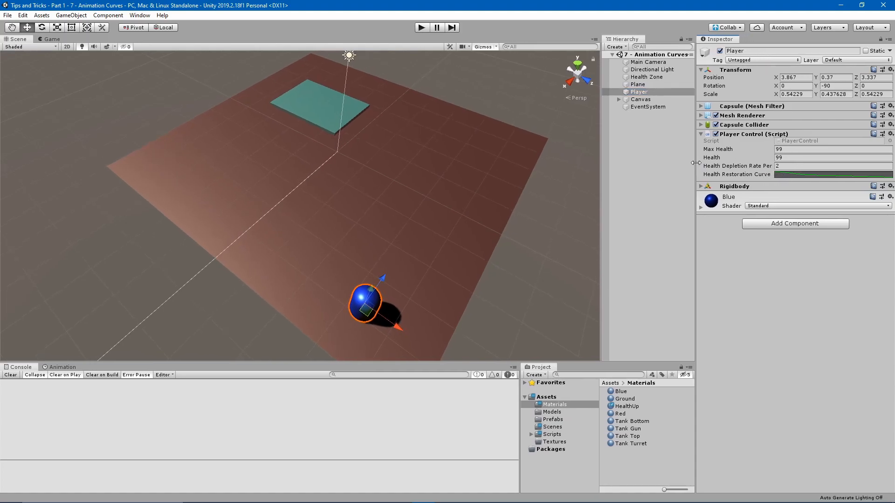
pyautogui.click(790, 176)
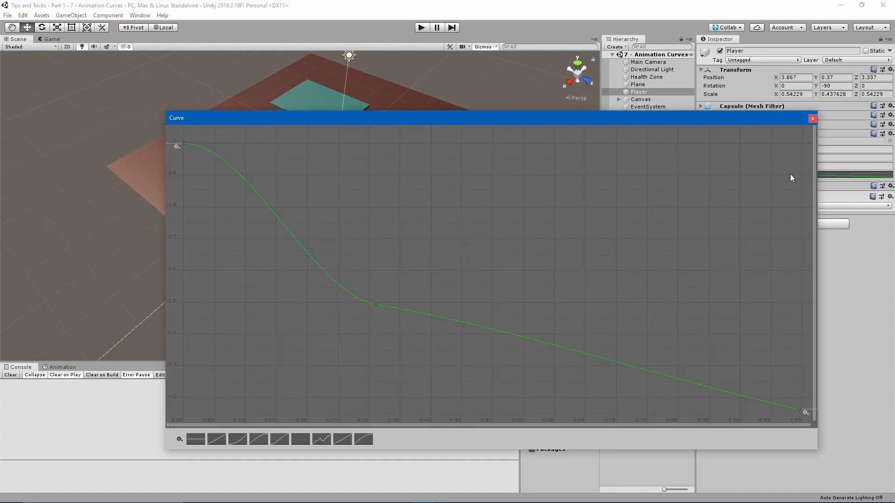
pyautogui.moveTo(378, 303)
pyautogui.mouseDown()
pyautogui.moveTo(393, 291)
pyautogui.moveTo(383, 306)
pyautogui.mouseUp()
pyautogui.click(812, 119)
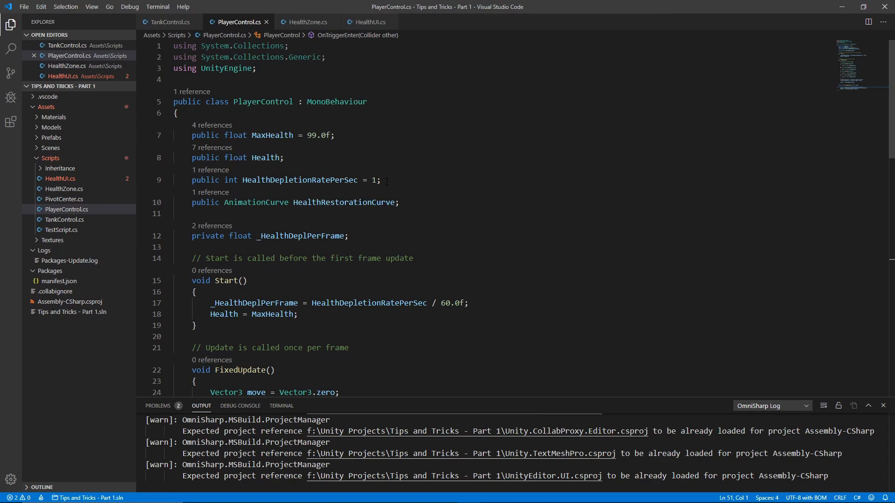
# Examine PlayerControl.cs in Visual Studio Code, from the HealthRestorationCurve declaration to its evaluation in OnTriggerEnter
pyautogui.scroll(-9, 351, 271)
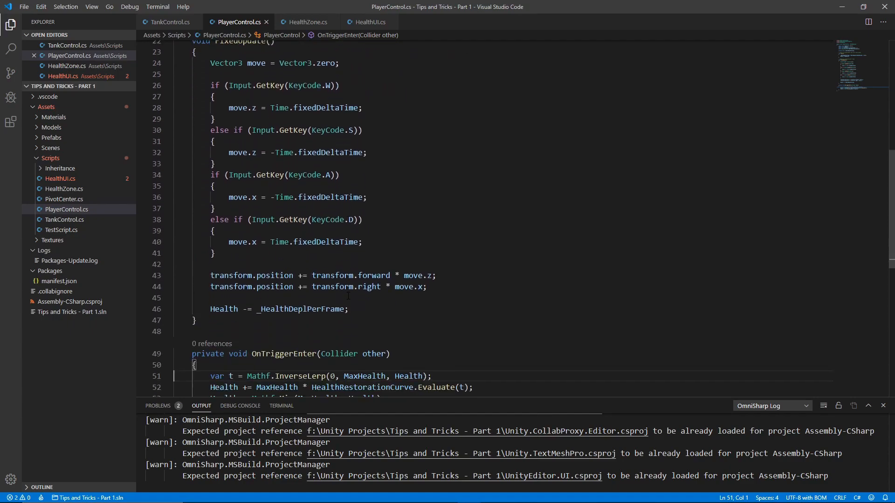
pyautogui.scroll(-3, 348, 296)
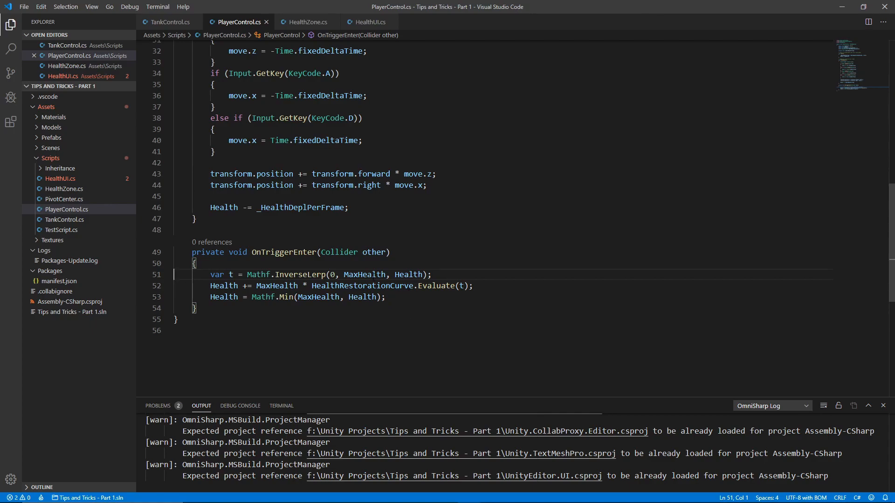
pyautogui.moveTo(366, 275)
pyautogui.scroll(9, 383, 286)
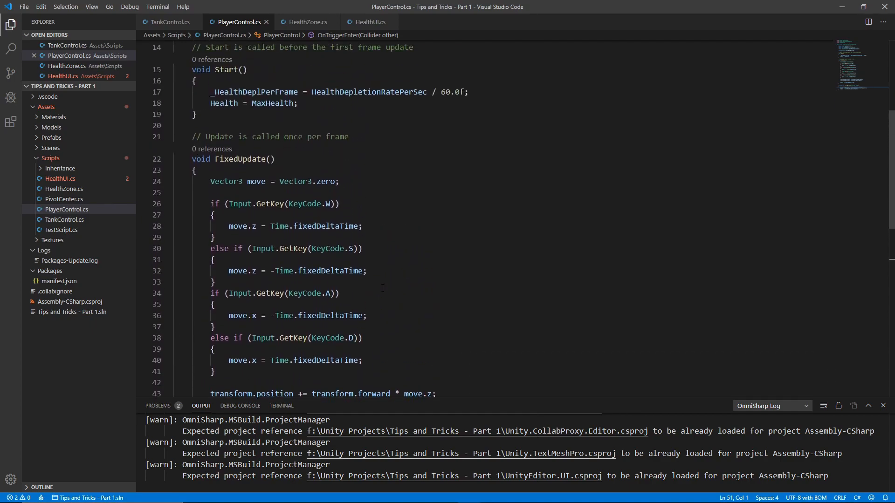
pyautogui.click(285, 182)
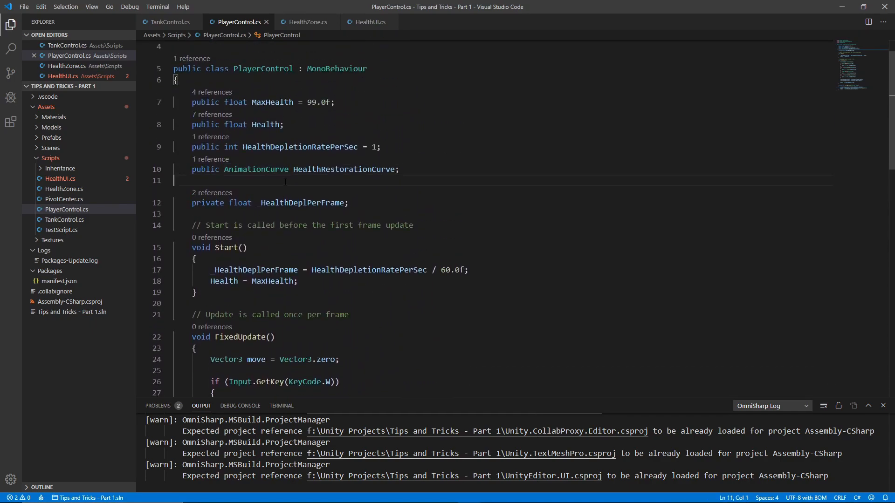
pyautogui.scroll(-9, 315, 244)
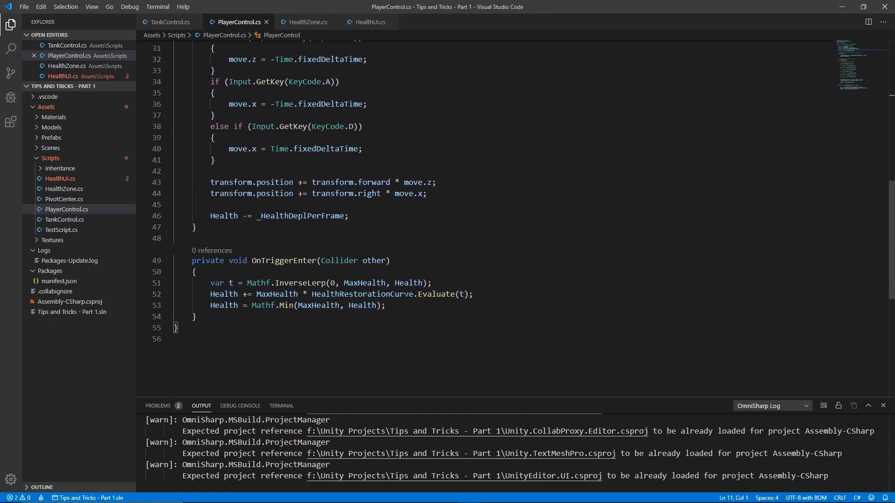
pyautogui.moveTo(461, 294)
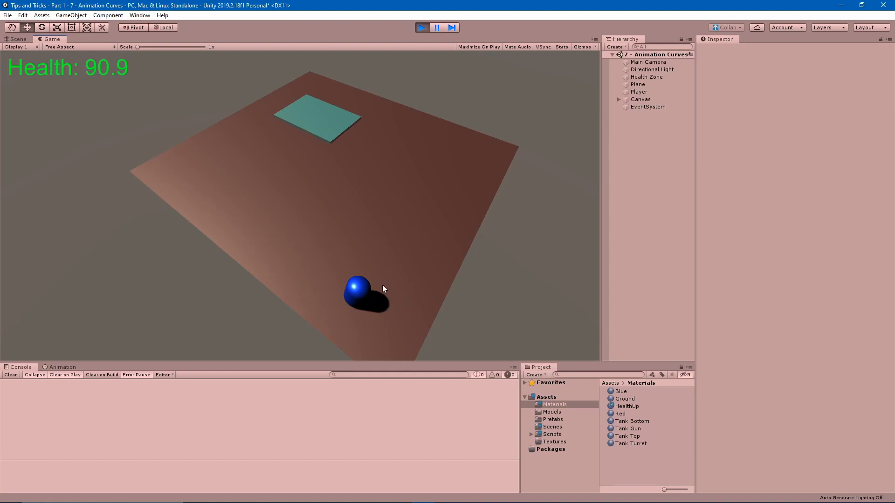
# Move the player across the plane and into the health zone in Unity's play mode
pyautogui.press('w')
pyautogui.press('d')
pyautogui.press('w')
pyautogui.press('a')
pyautogui.press('s')
pyautogui.press('w')
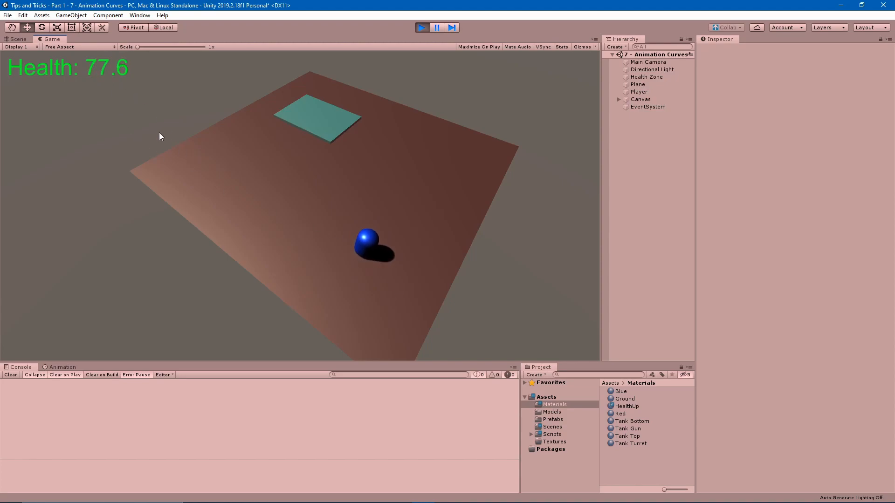
pyautogui.press('w')
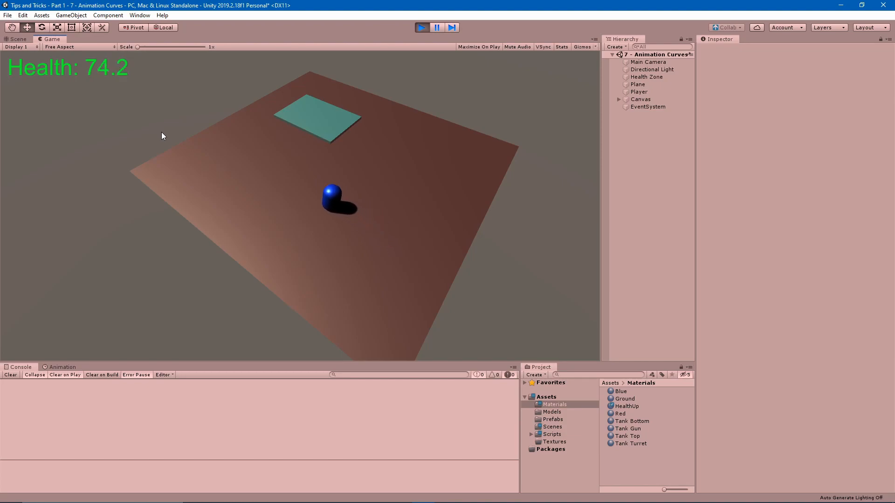
pyautogui.press('d')
pyautogui.press('a')
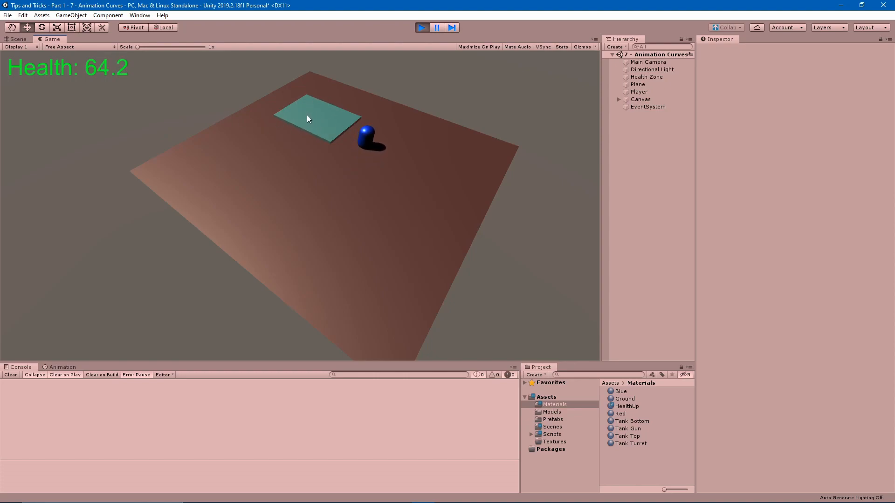
pyautogui.press('a')
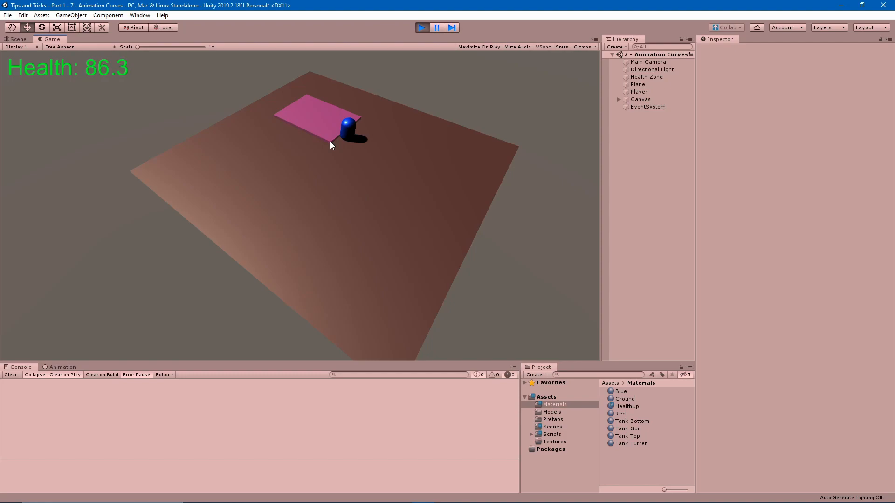
# Move the player out of the health zone, back into it, and out again to test health restoration
pyautogui.press('d')
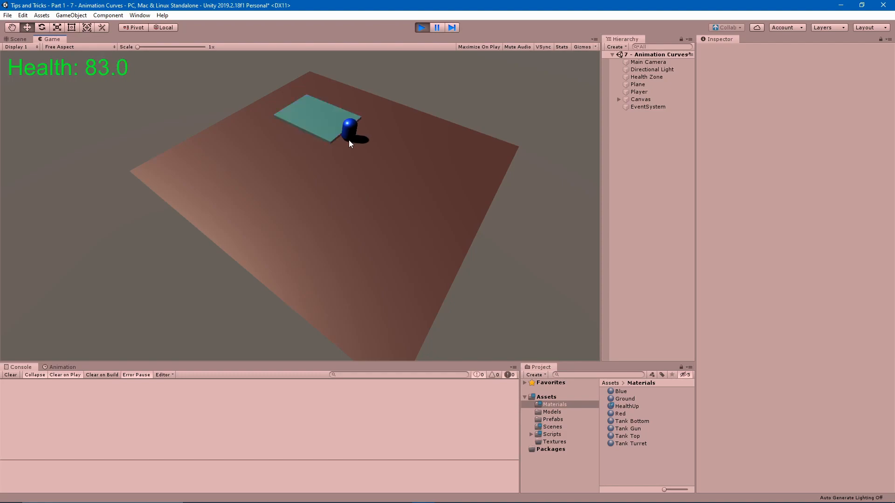
pyautogui.press('a')
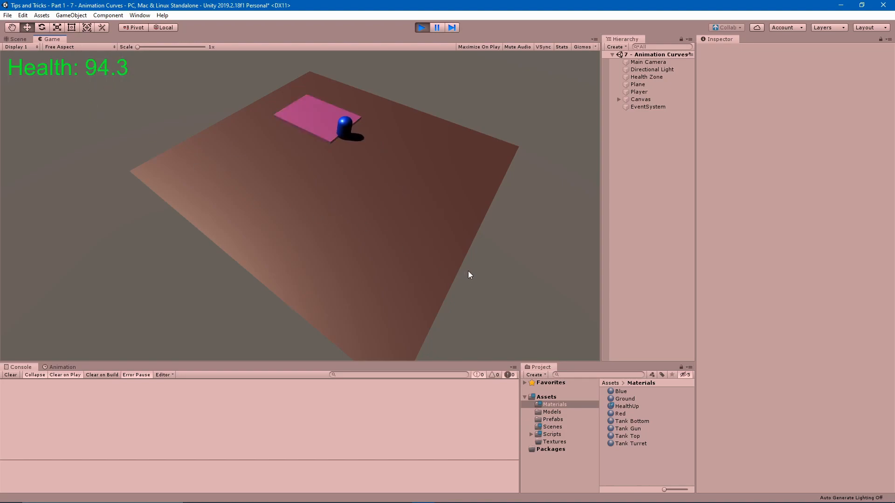
pyautogui.press('d')
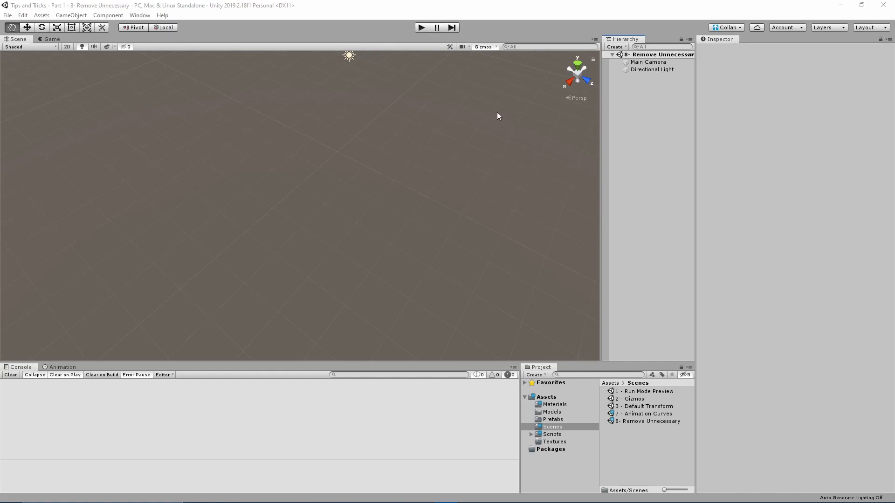
# Activate the Move tool and create a 3D Cube in the 8- Remove Unnecessary scene
pyautogui.press('w')
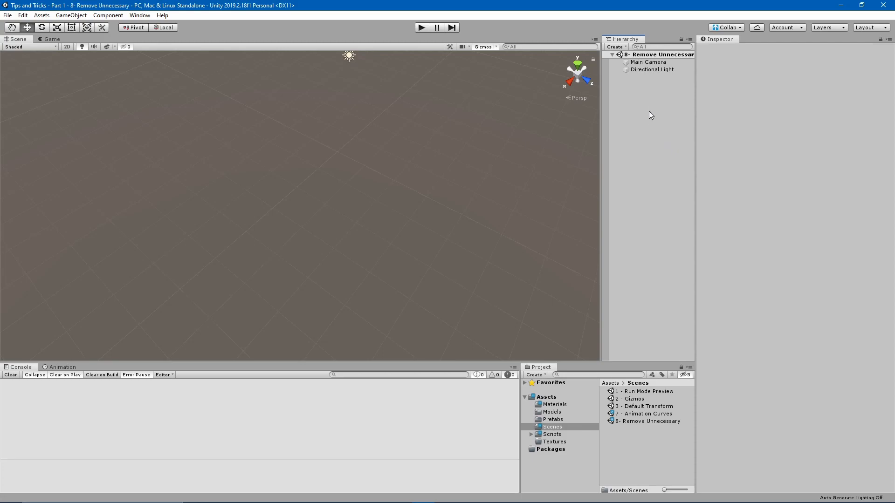
pyautogui.rightClick(630, 85)
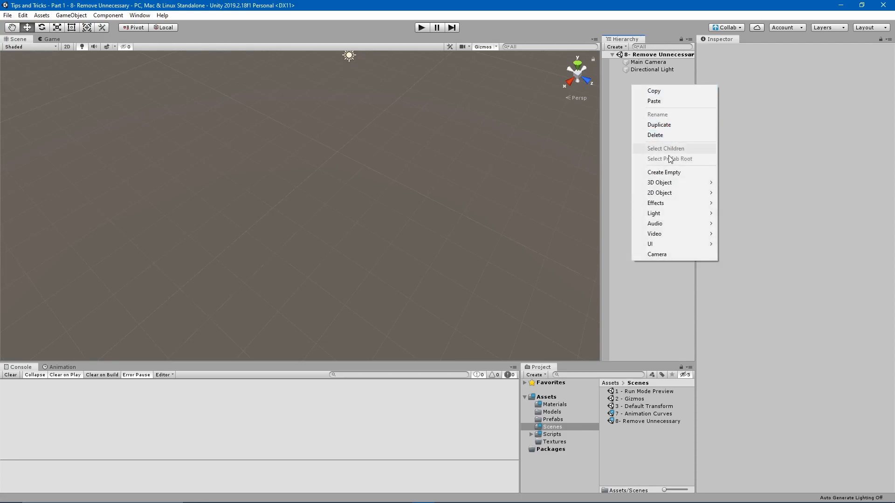
pyautogui.moveTo(662, 184)
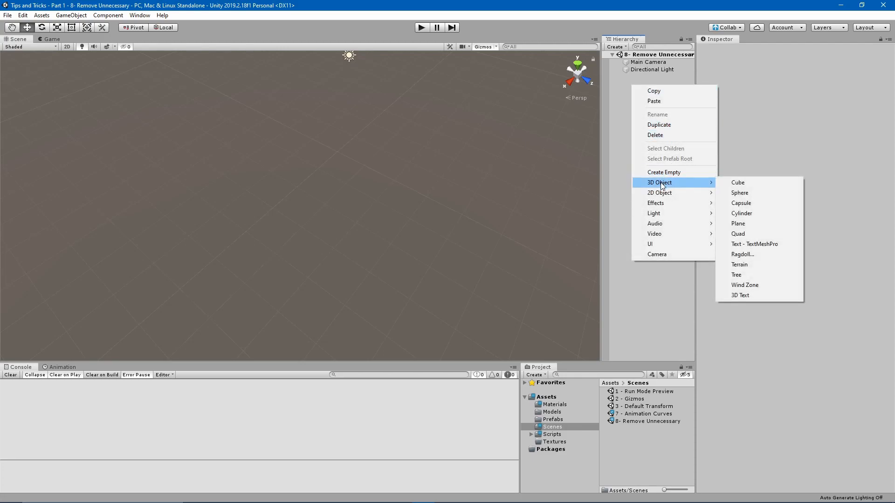
pyautogui.click(728, 184)
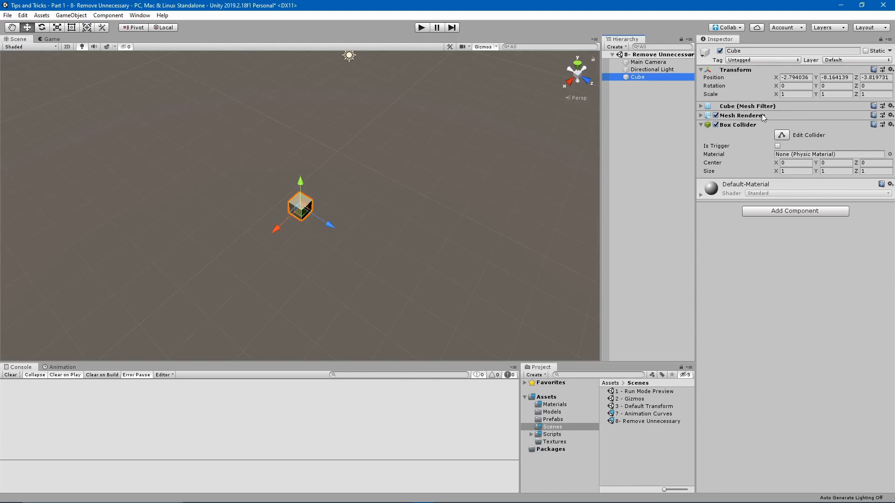
pyautogui.scroll(5, 304, 205)
pyautogui.scroll(-2, 318, 207)
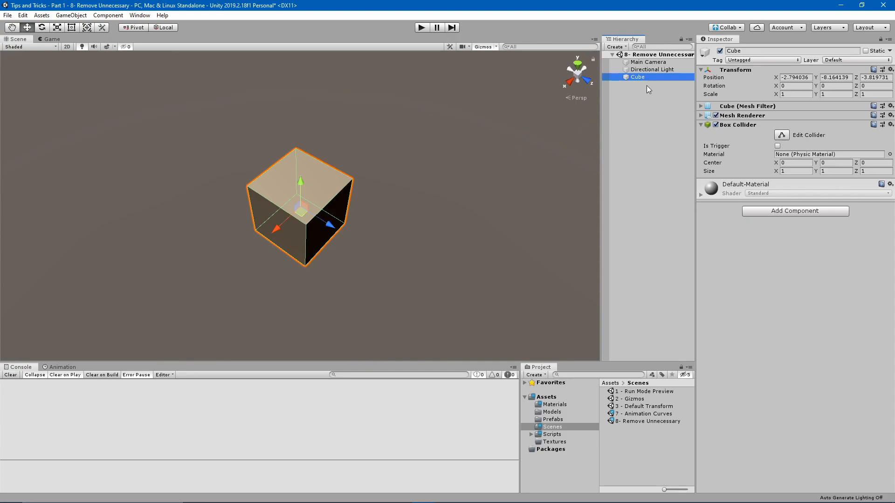
# Remove the Cube's Mesh Filter and Mesh Renderer components and move the Cube to about X -3.66, Z -4.831
pyautogui.click(891, 106)
pyautogui.click(869, 148)
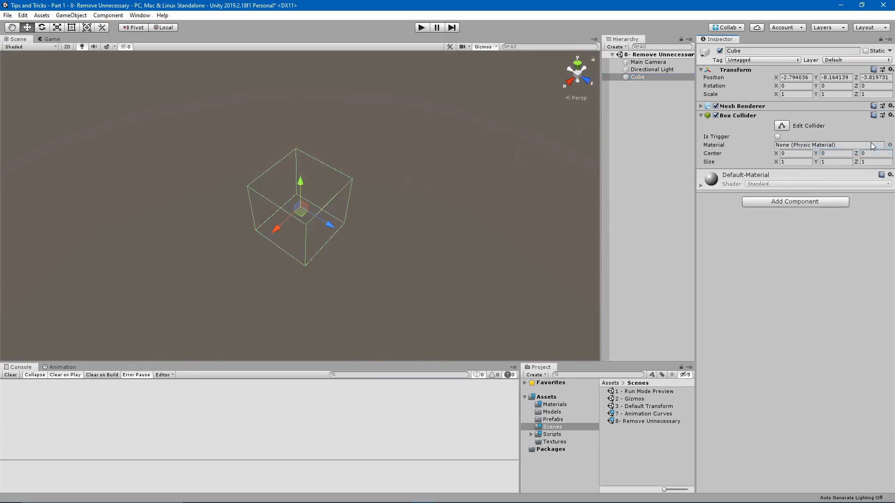
pyautogui.click(891, 115)
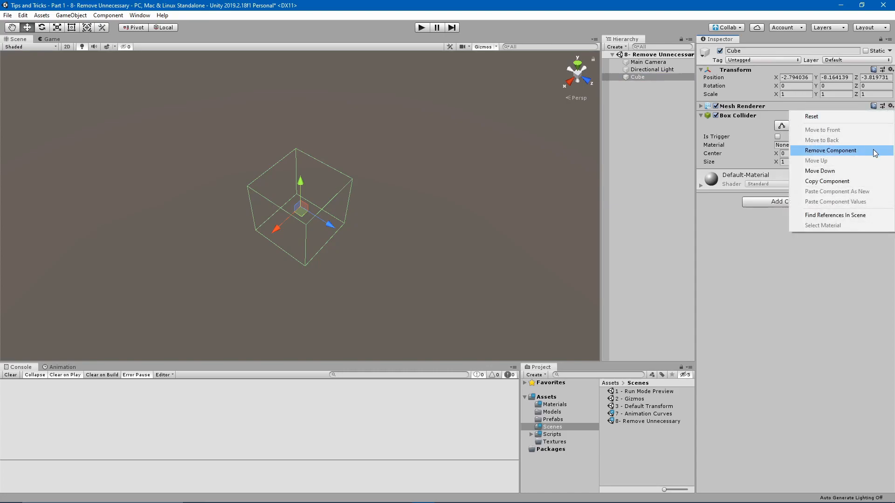
pyautogui.click(871, 151)
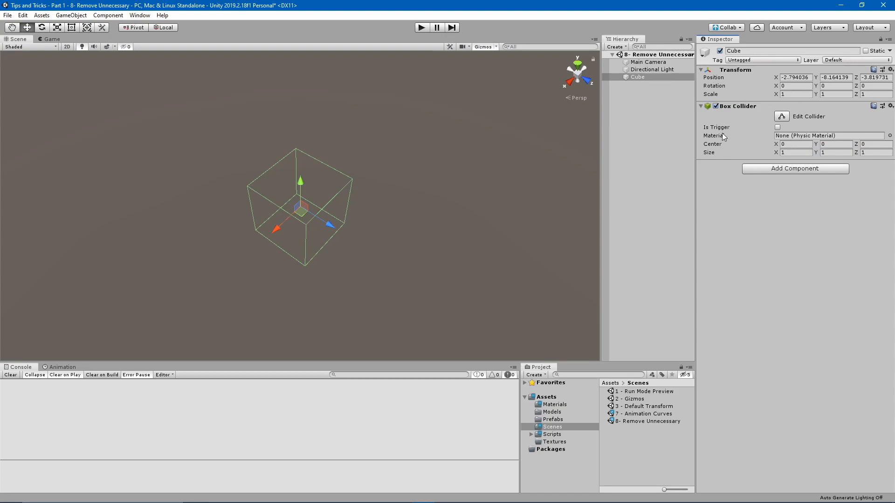
pyautogui.moveTo(297, 219); pyautogui.dragTo(287, 152)
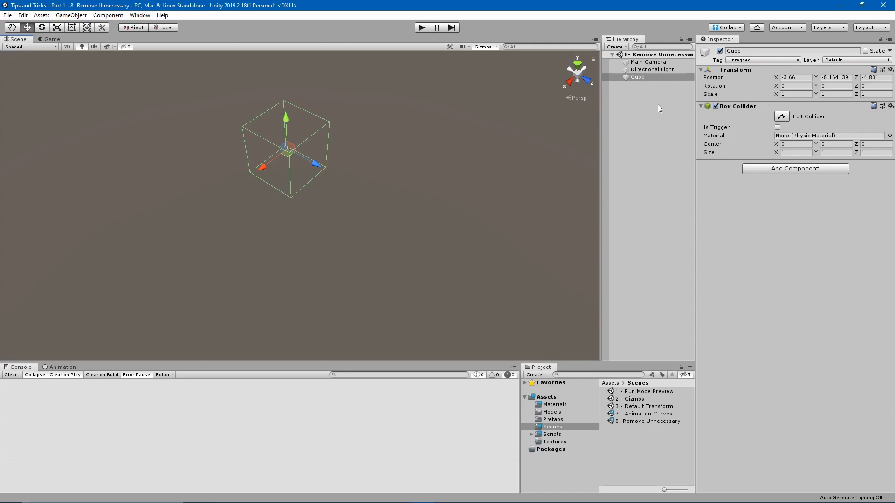
# Create a 3D Plane in the scene and remove its Mesh Collider component
pyautogui.rightClick(633, 93)
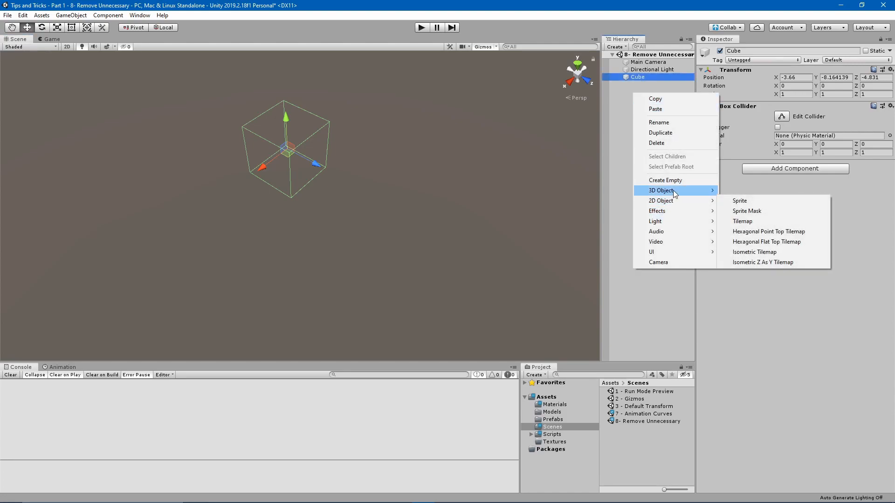
pyautogui.moveTo(672, 190)
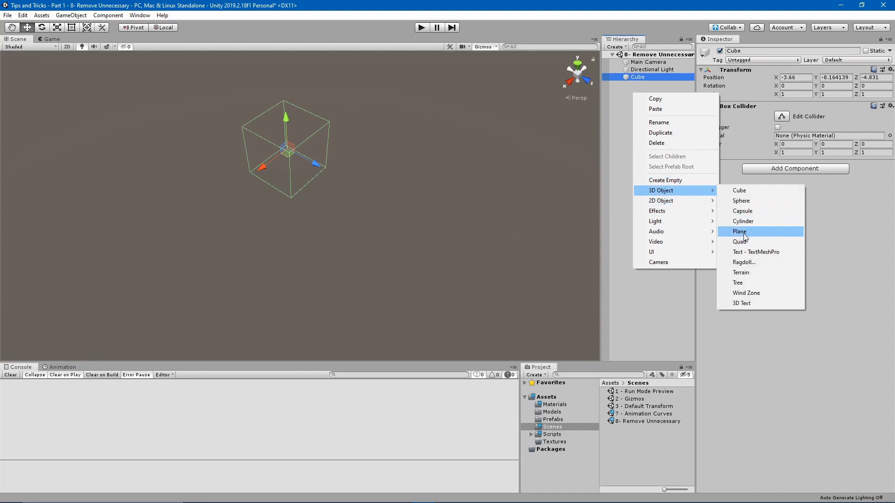
pyautogui.click(743, 232)
pyautogui.press('f')
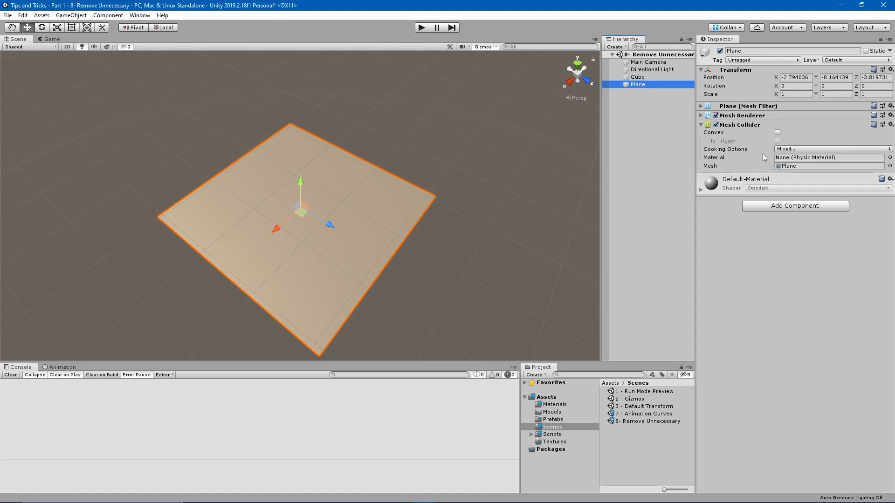
pyautogui.click(891, 125)
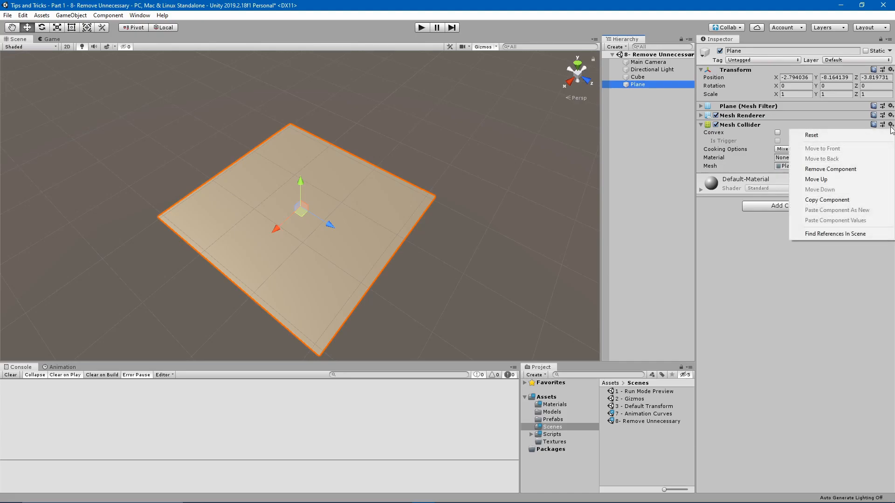
pyautogui.click(868, 175)
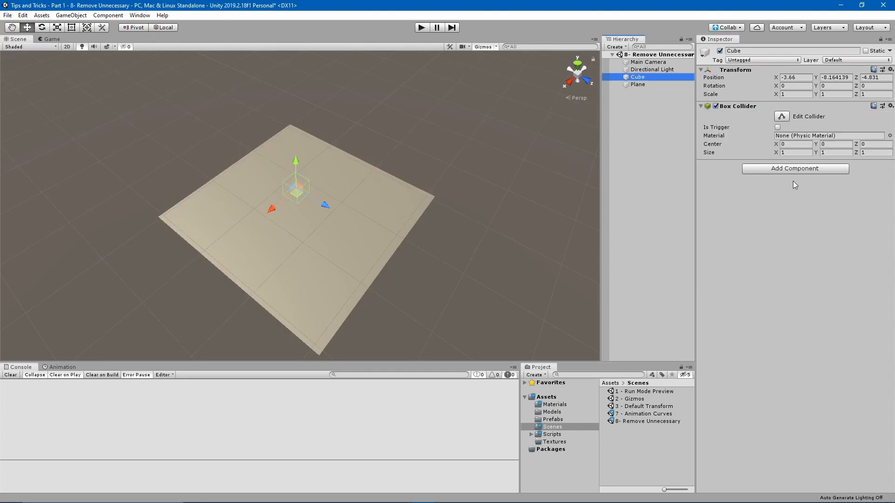
pyautogui.click(651, 85)
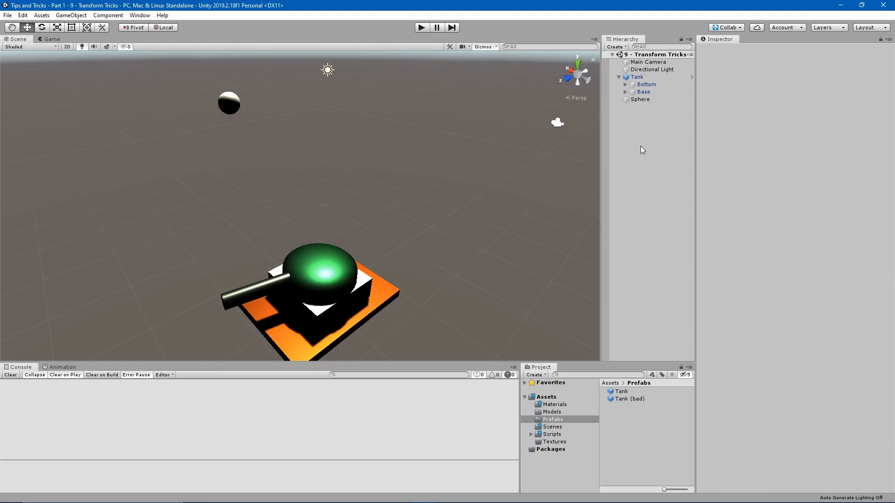
# Adjust the Y rotation value of the tank's turret Base to spin the turret, ending at -368.1
pyautogui.click(647, 92)
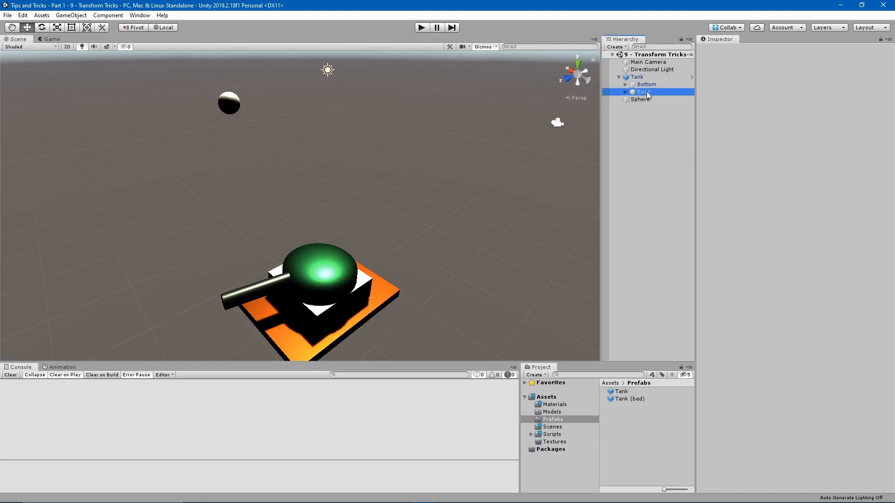
pyautogui.click(846, 87)
pyautogui.moveTo(846, 85); pyautogui.dragTo(849, 355)
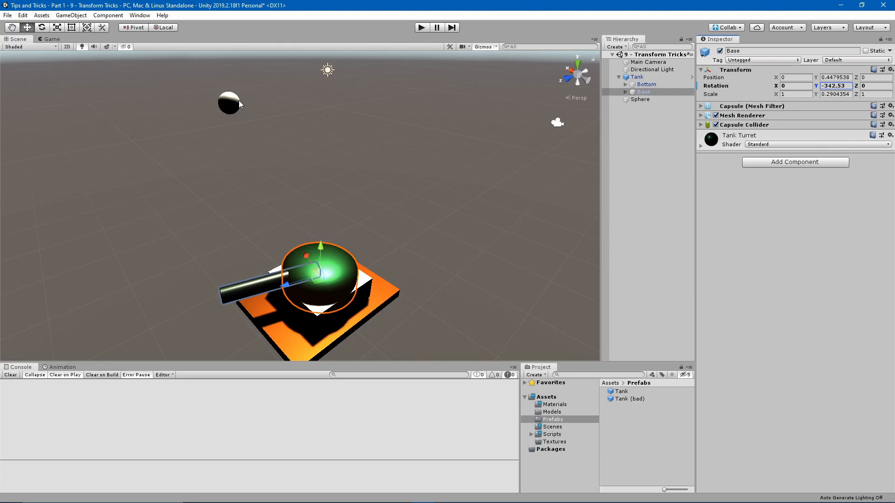
pyautogui.write('-176.8')
pyautogui.press('Return')
pyautogui.moveTo(885, 89); pyautogui.dragTo(8, 80)
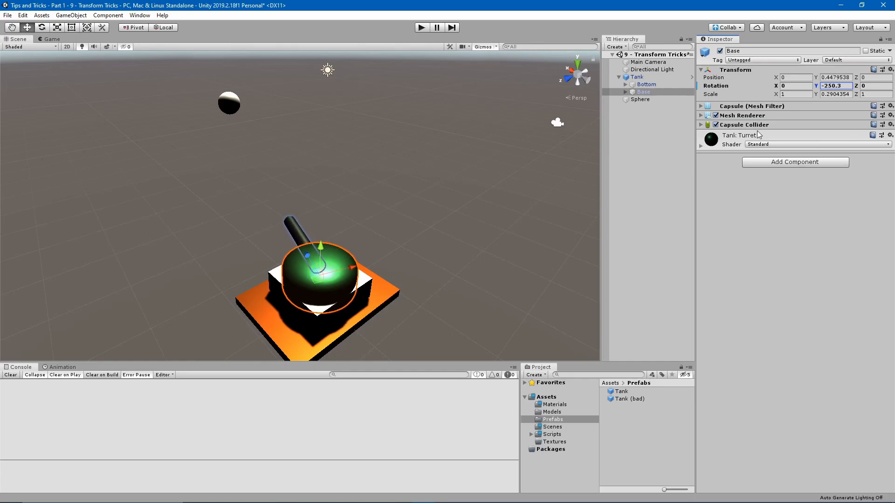
pyautogui.moveTo(816, 86); pyautogui.dragTo(718, 104)
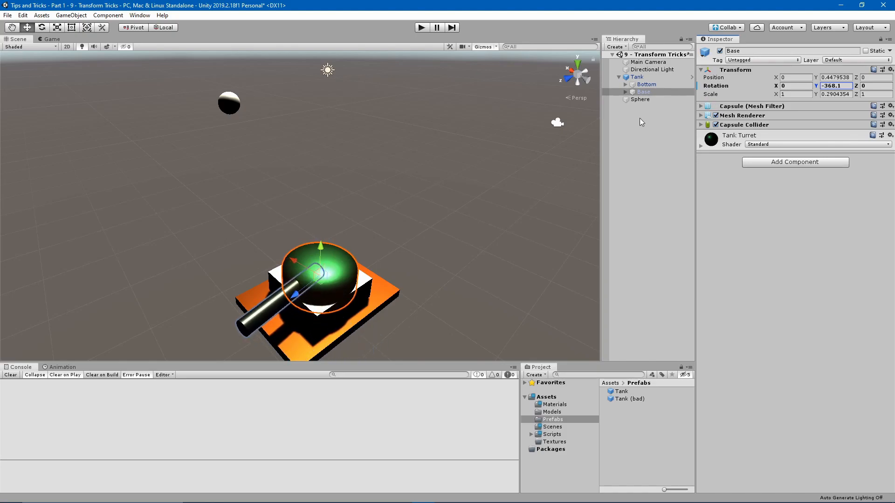
# Aim the turret Base toward the Sphere with the Rotate tool, to a Y rotation of about -250.4
pyautogui.click(41, 28)
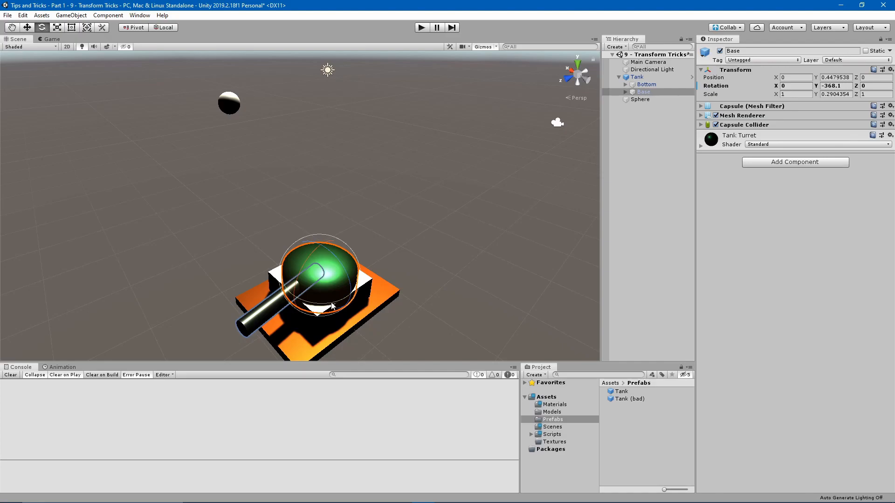
pyautogui.moveTo(333, 305); pyautogui.dragTo(262, 268)
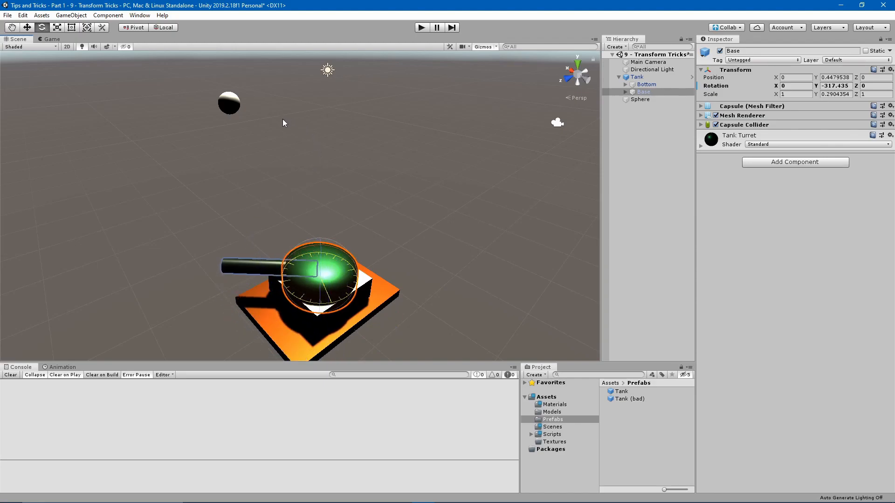
pyautogui.moveTo(260, 117)
pyautogui.mouseDown()
pyautogui.moveTo(244, 105)
pyautogui.moveTo(226, 110)
pyautogui.moveTo(264, 108)
pyautogui.moveTo(249, 108)
pyautogui.mouseUp()
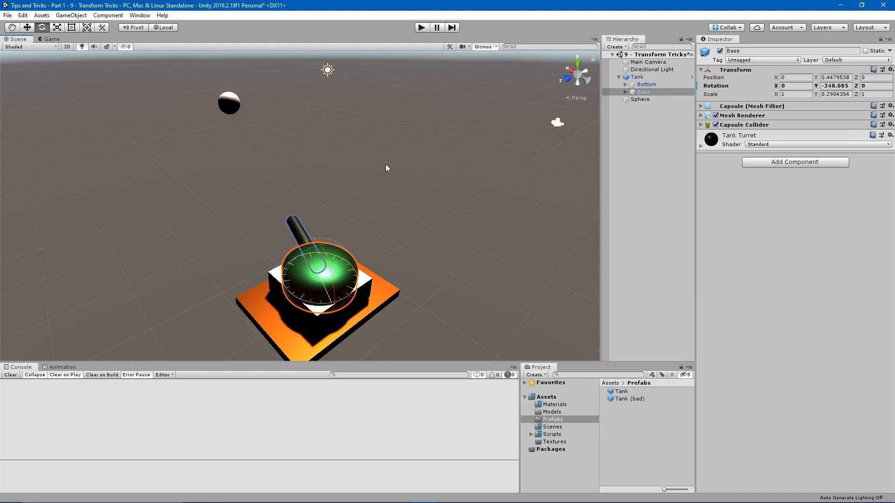
pyautogui.moveTo(268, 110); pyautogui.dragTo(234, 109)
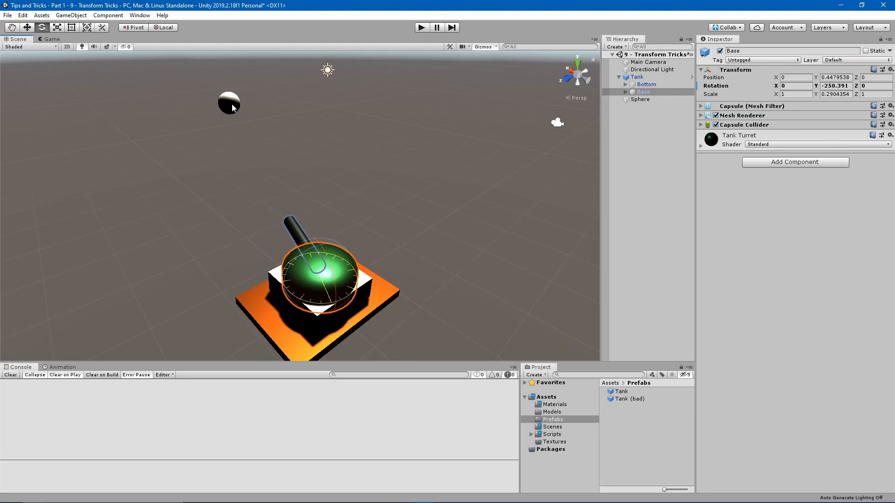
# Check the Sphere's Sphere Collider, and rotate the turret Base around Y to about -537.4
pyautogui.click(235, 106)
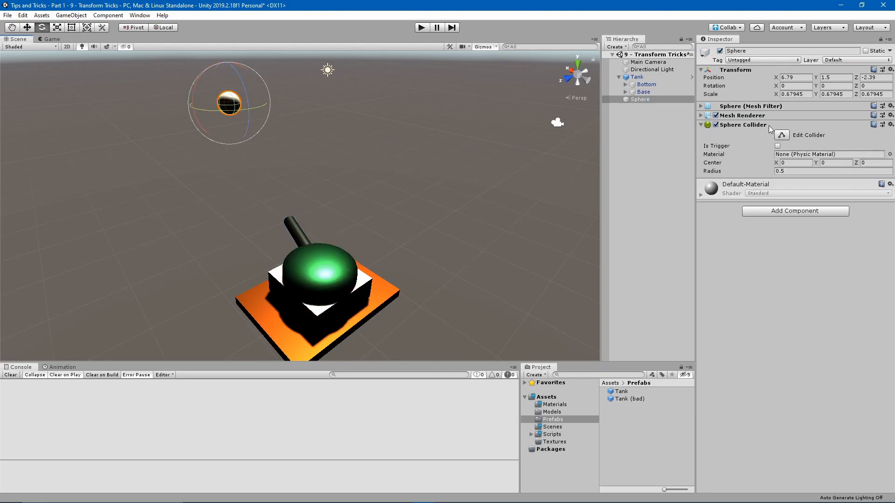
pyautogui.click(716, 124)
pyautogui.click(643, 92)
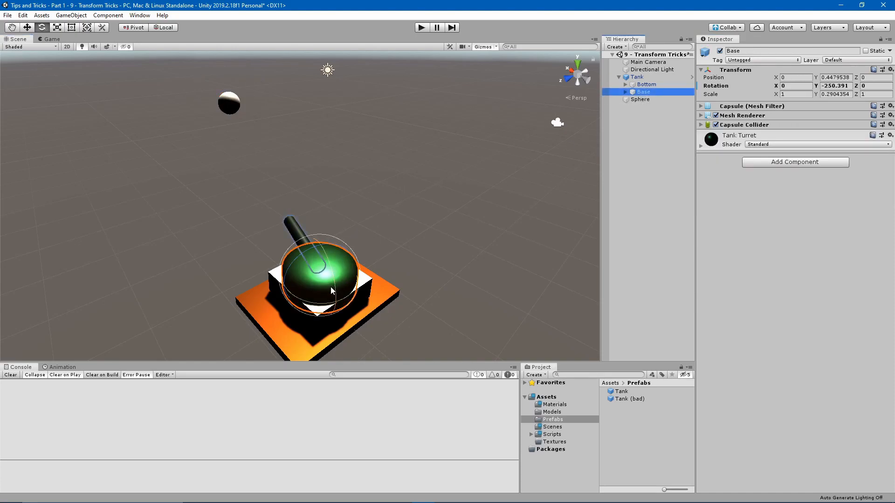
pyautogui.moveTo(333, 305); pyautogui.dragTo(238, 130)
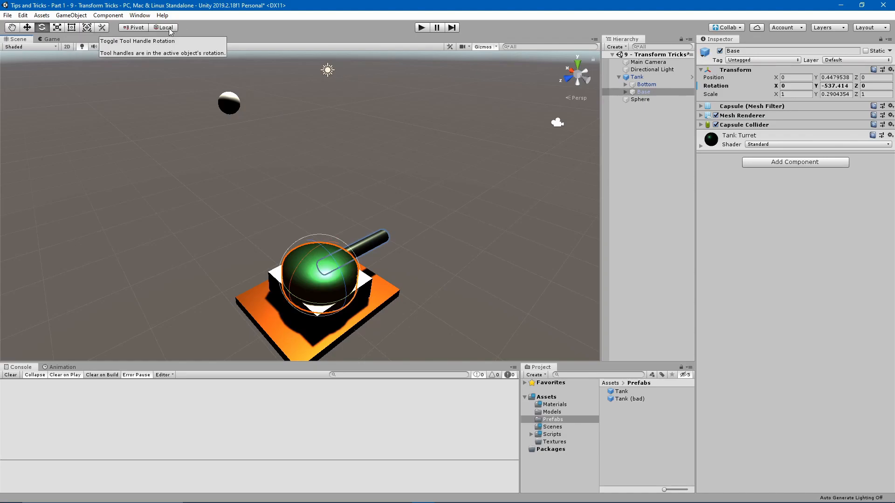
# Set the tool handle to Center, try rotating the turret Base with it, and undo that rotation
pyautogui.click(148, 29)
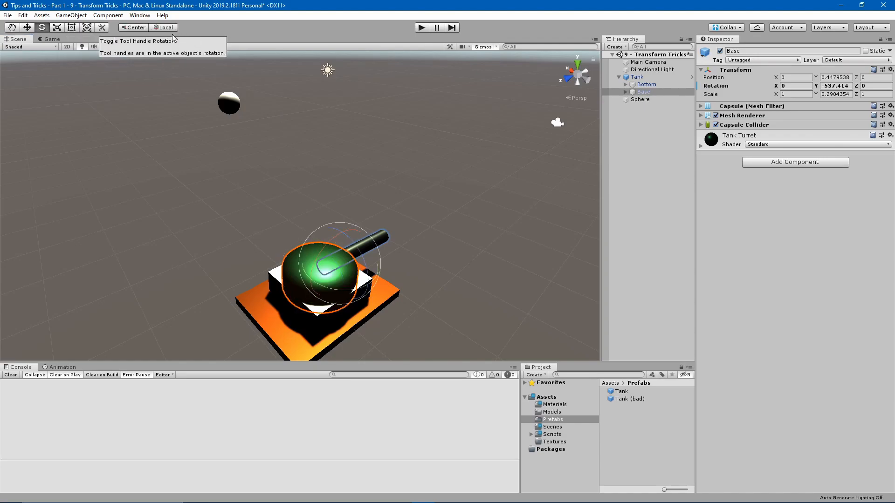
pyautogui.moveTo(349, 293)
pyautogui.mouseDown()
pyautogui.moveTo(384, 286)
pyautogui.moveTo(360, 287)
pyautogui.mouseUp()
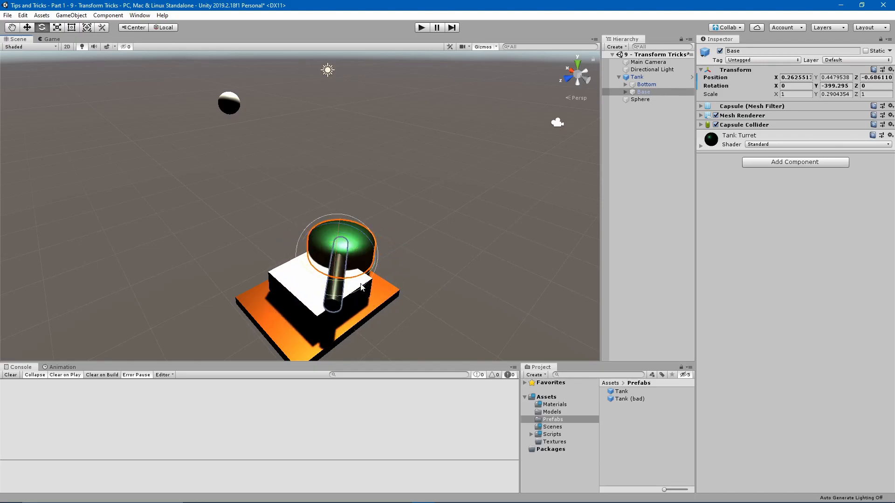
pyautogui.hotkey('ctrl', 'z')
# Rotate the turret Base with Global handles, first about Center, then about Pivot, to a Y rotation of about -454.7
pyautogui.click(164, 28)
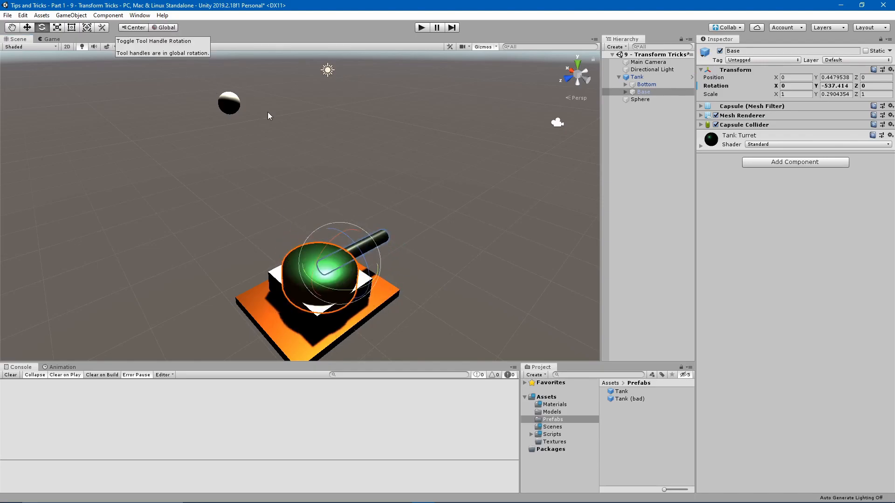
pyautogui.moveTo(355, 292); pyautogui.dragTo(333, 291)
pyautogui.click(134, 27)
pyautogui.click(164, 28)
pyautogui.click(165, 28)
pyautogui.moveTo(342, 316); pyautogui.dragTo(349, 193)
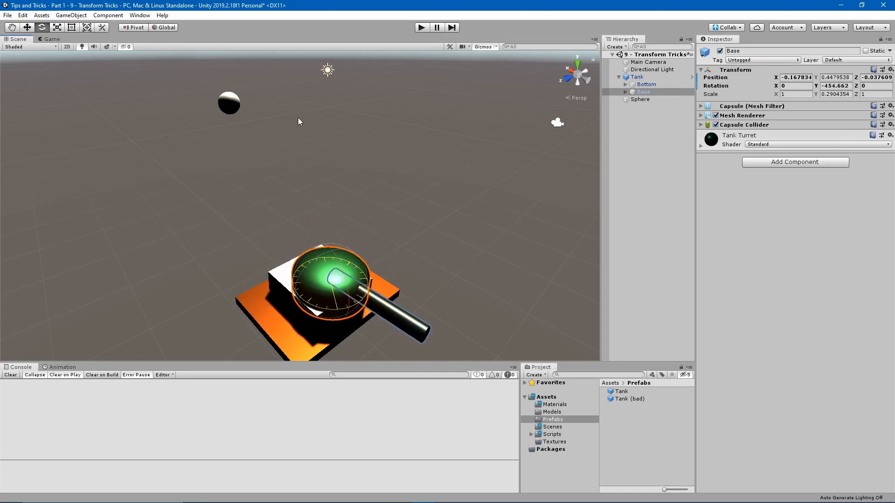
# Check the Sphere's Sphere Collider again, and rotate the turret Base around Y to about -706.2
pyautogui.click(639, 100)
pyautogui.click(745, 125)
pyautogui.click(716, 125)
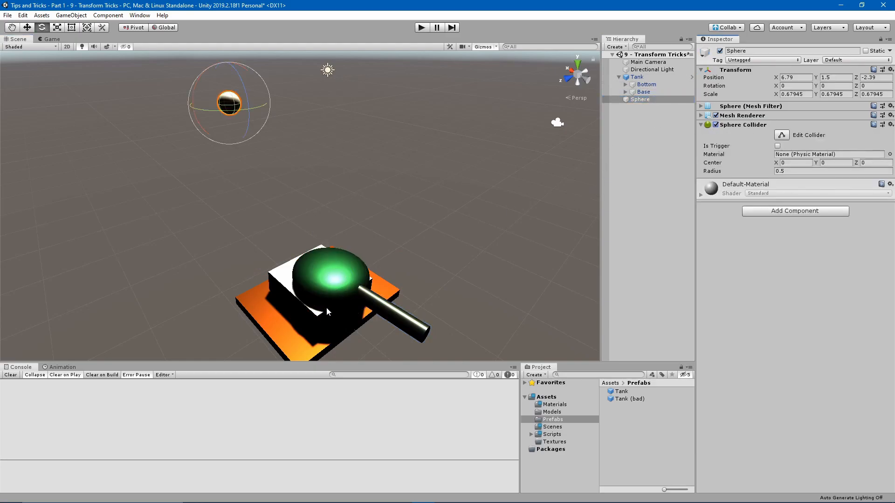
pyautogui.click(340, 294)
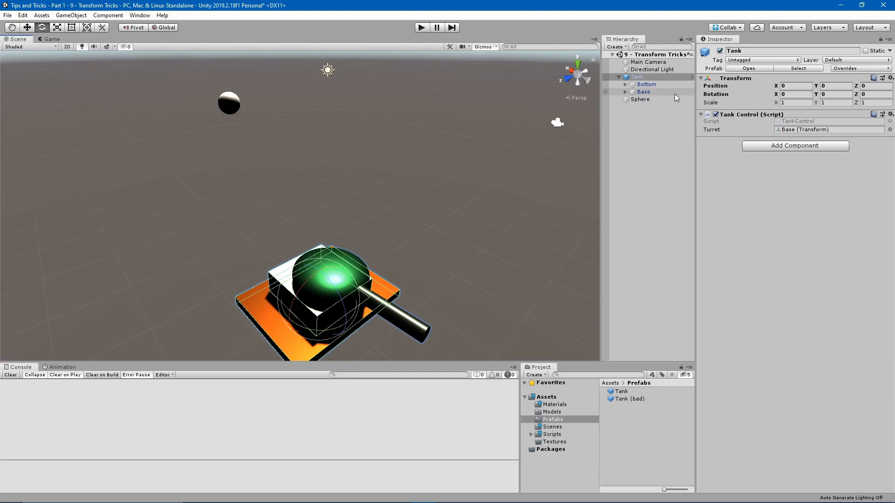
pyautogui.click(375, 306)
pyautogui.moveTo(356, 309); pyautogui.dragTo(316, 301)
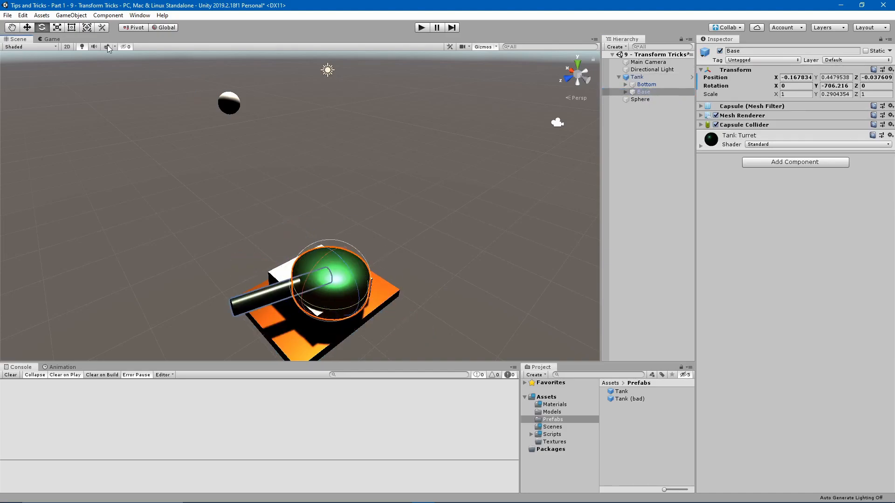
# Set the tool handles to Local and aim the turret Base toward the Sphere, at a Y rotation of about -971.5
pyautogui.moveTo(341, 311); pyautogui.dragTo(293, 279)
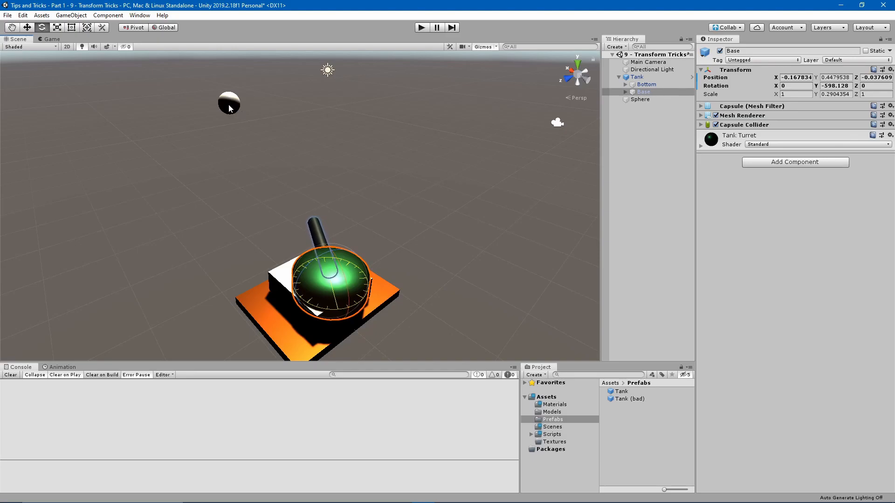
pyautogui.click(171, 28)
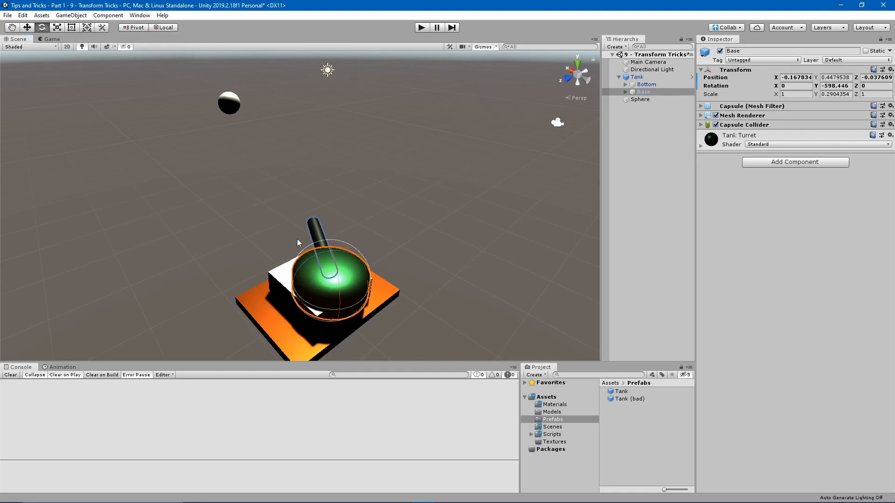
pyautogui.moveTo(333, 312); pyautogui.dragTo(232, 105)
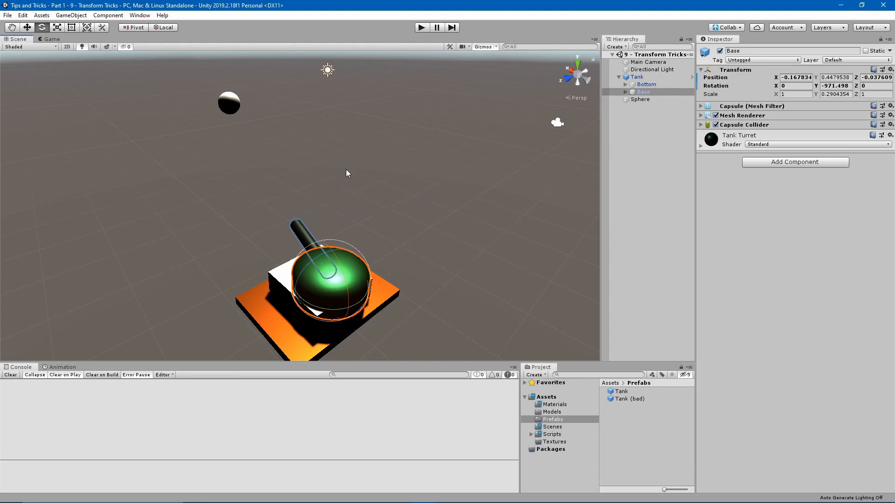
# Pan, zoom and orbit the Scene view around the tank to demonstrate basic view navigation
pyautogui.press('q')
pyautogui.moveTo(301, 151); pyautogui.dragTo(370, 159)
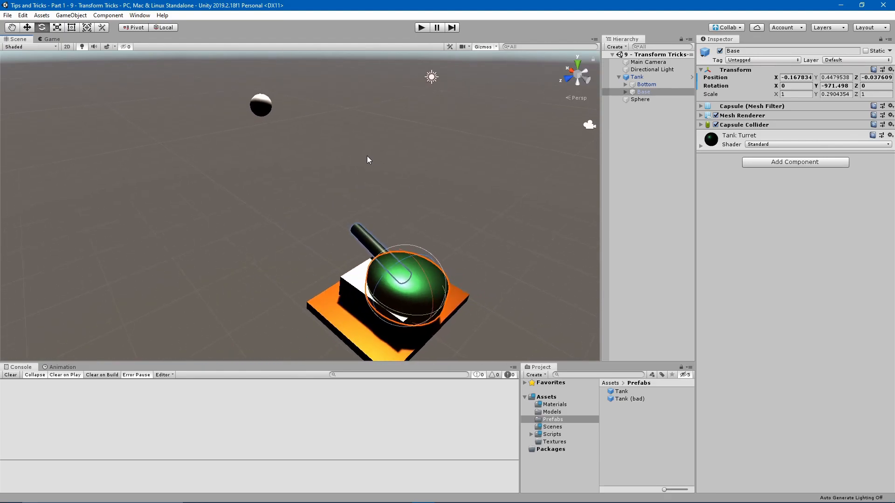
pyautogui.scroll(5, 394, 174)
pyautogui.scroll(-7, 394, 174)
pyautogui.scroll(2, 393, 174)
pyautogui.scroll(5, 395, 173)
pyautogui.scroll(-6, 394, 173)
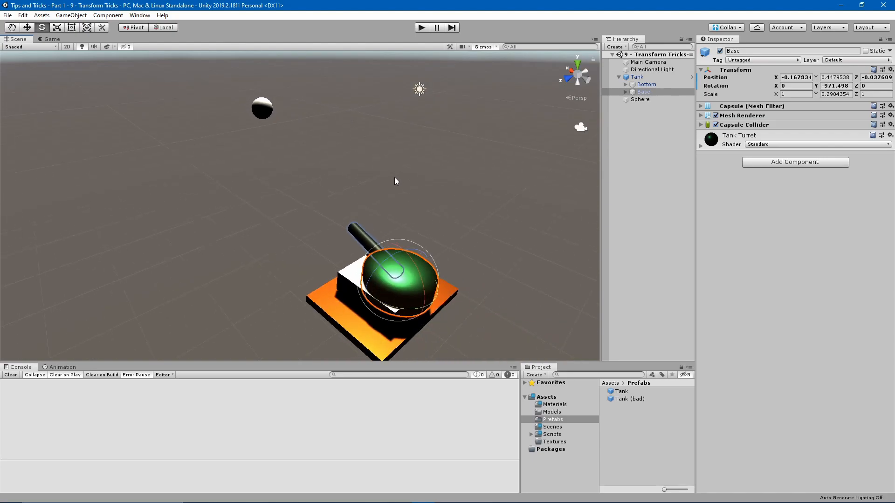
pyautogui.moveTo(382, 186)
pyautogui.keyDown('alt'); pyautogui.mouseDown()
pyautogui.moveTo(274, 159)
pyautogui.moveTo(575, 124)
pyautogui.moveTo(256, 202)
pyautogui.moveTo(439, 132)
pyautogui.moveTo(326, 129)
pyautogui.moveTo(326, 181)
pyautogui.moveTo(365, 192)
pyautogui.mouseUp(); pyautogui.keyUp('alt')
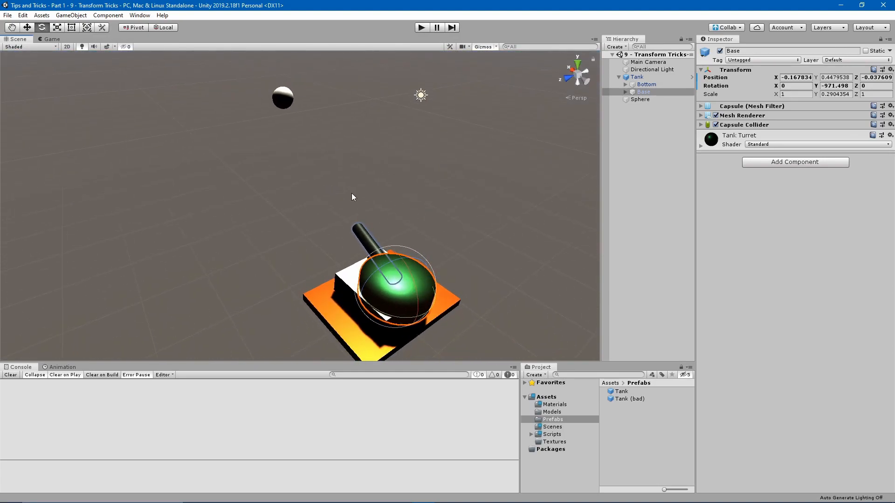
pyautogui.scroll(-5, 384, 204)
pyautogui.scroll(4, 384, 204)
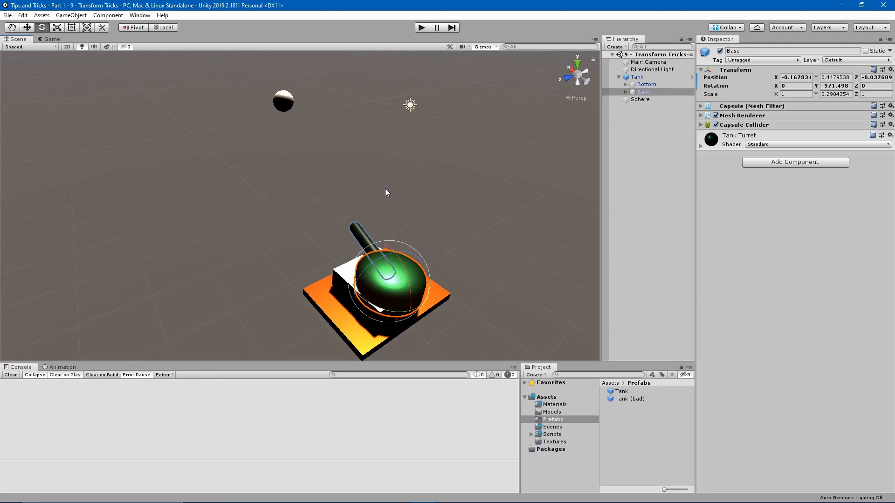
pyautogui.press('alt')
pyautogui.keyDown('alt'); pyautogui.moveTo(418, 187); pyautogui.dragTo(415, 188); pyautogui.keyUp('alt')
# Fly the Scene view camera around the tank in flythrough mode, moving in all directions, including up and down
pyautogui.moveTo(415, 186); pyautogui.dragTo(344, 117, button='right')
pyautogui.press('w')
pyautogui.press('a')
pyautogui.press('s')
pyautogui.press('d')
pyautogui.press('d')
pyautogui.press('a')
pyautogui.press('d')
pyautogui.press('a')
pyautogui.press('d')
pyautogui.press('d')
pyautogui.press('a')
pyautogui.press('s')
pyautogui.press('s')
pyautogui.press('w')
pyautogui.press('w')
pyautogui.press('d')
pyautogui.press('q')
pyautogui.press('e')
pyautogui.press('q')
pyautogui.press('s')
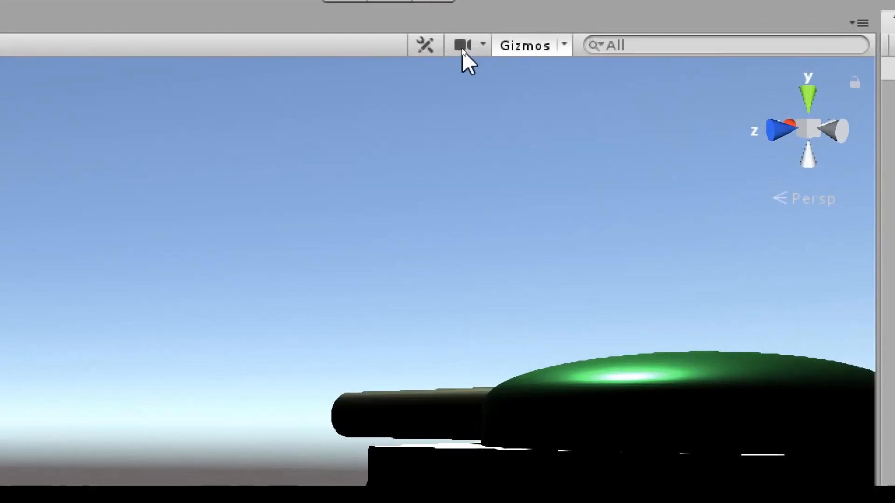
# Open the Scene Camera settings of the Scene view
pyautogui.click(462, 46)
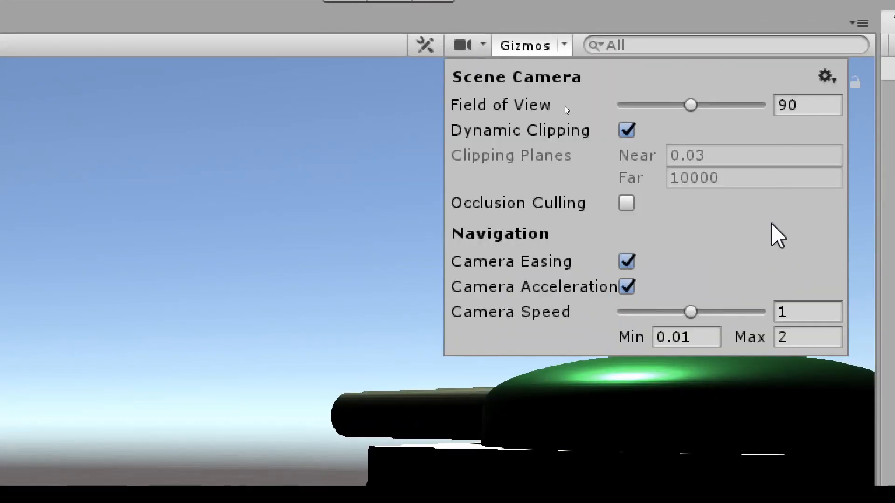